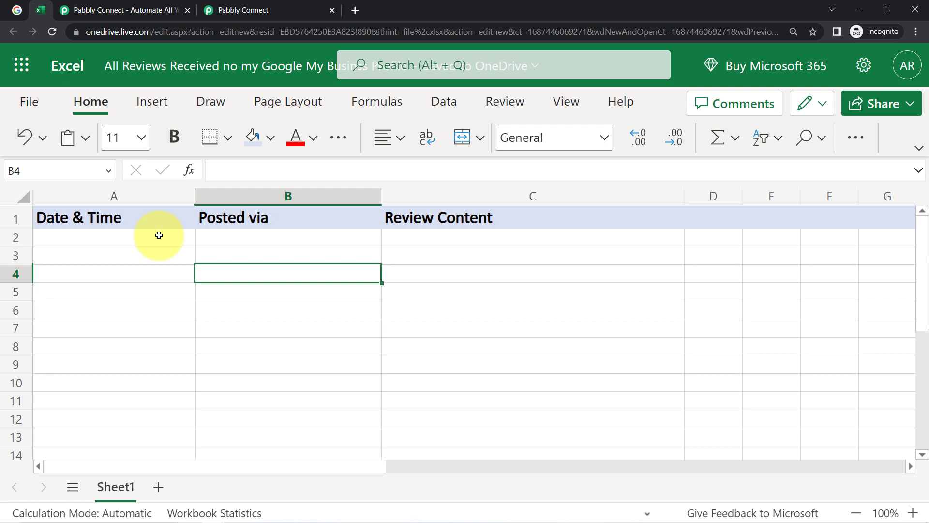
Move between the Google reviews, spreadsheet and Pabbly Connect tabs to reach the Pabbly dashboard.
{"action": "left_click", "coordinate": [18, 10]}
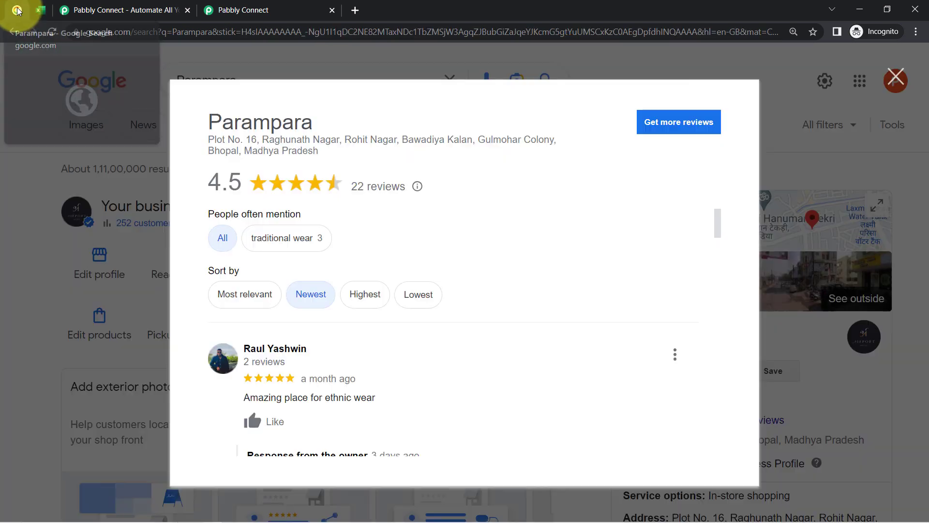
{"action": "left_click", "coordinate": [42, 10]}
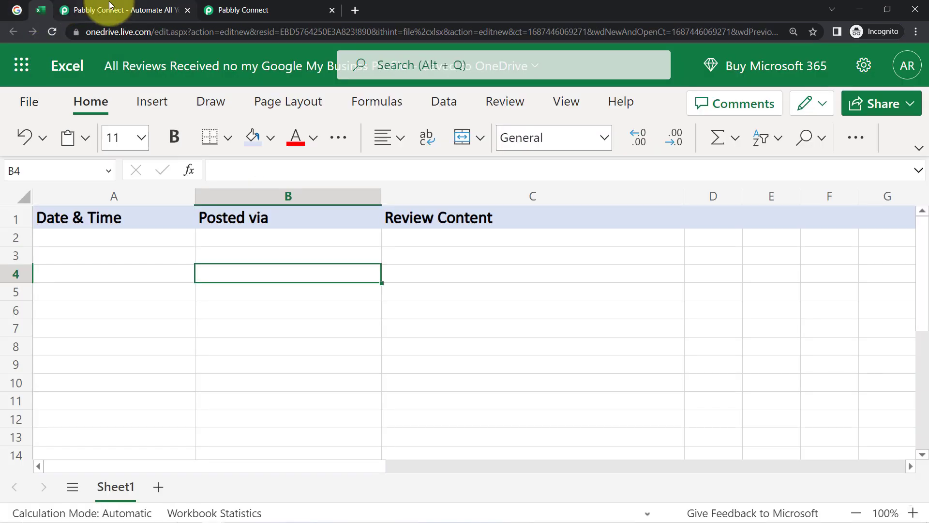
{"action": "left_click", "coordinate": [110, 5]}
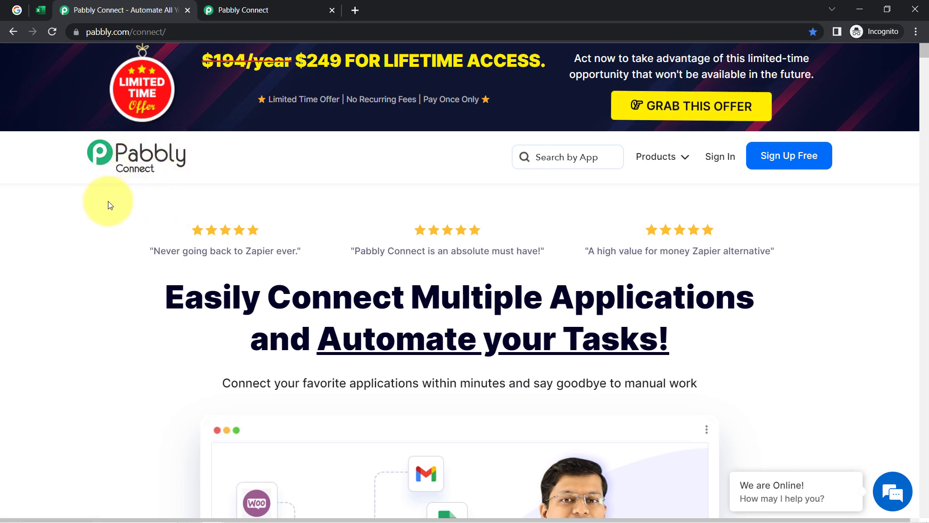
{"action": "left_click", "coordinate": [264, 6]}
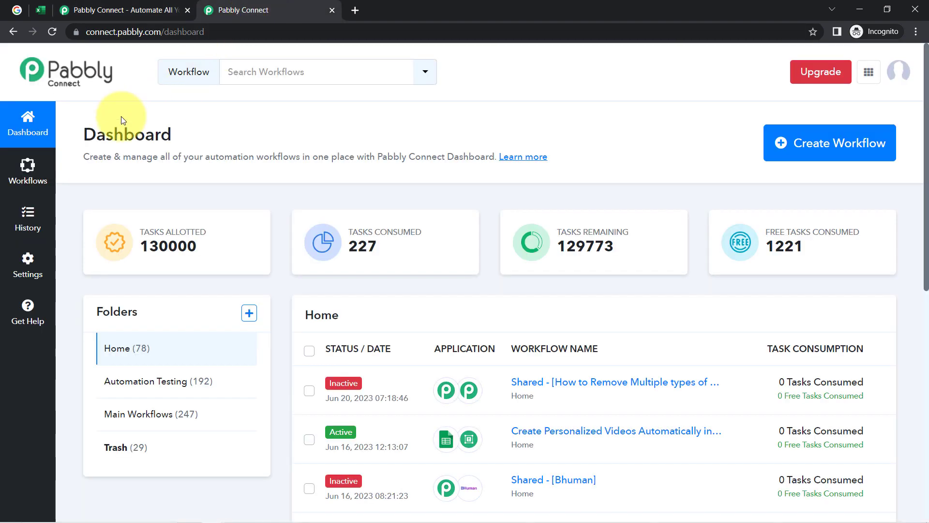
{"action": "left_click_drag", "start_coordinate": [97, 134], "coordinate": [302, 157]}
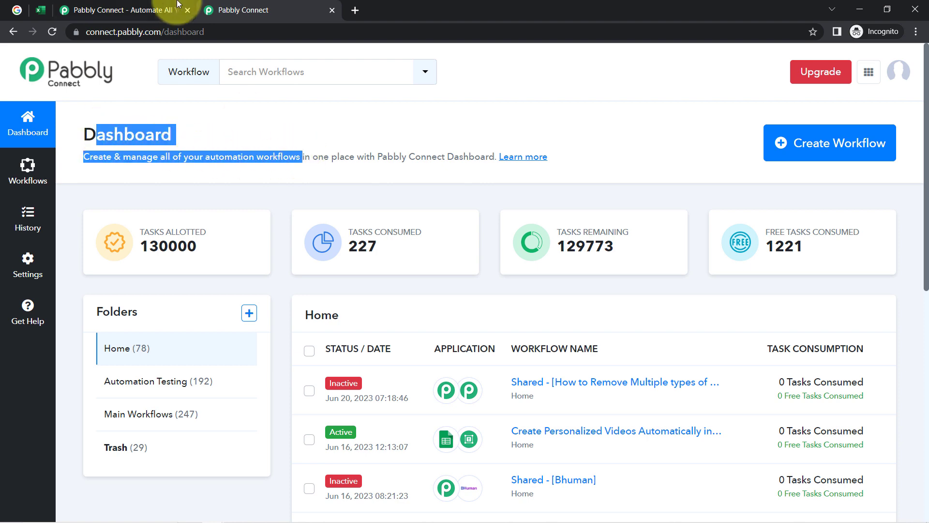
{"action": "left_click", "coordinate": [177, 4]}
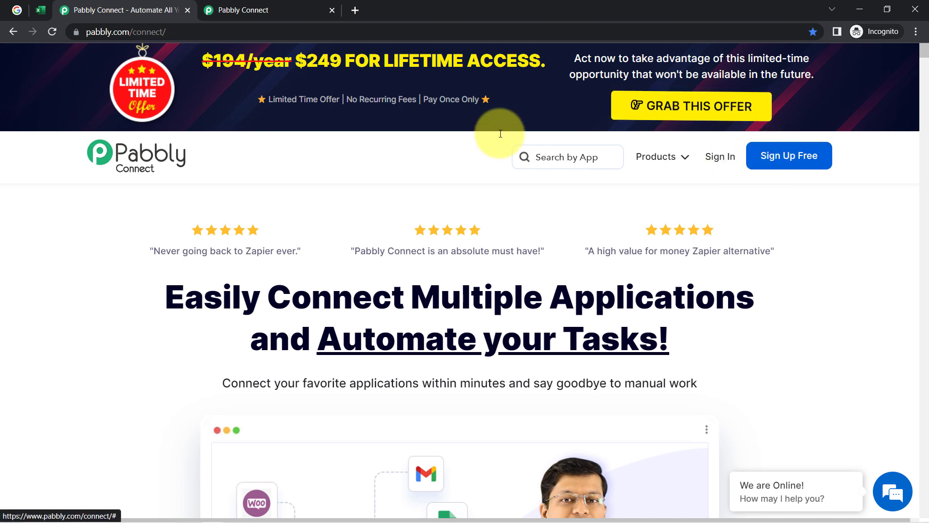
{"action": "left_click", "coordinate": [277, 6]}
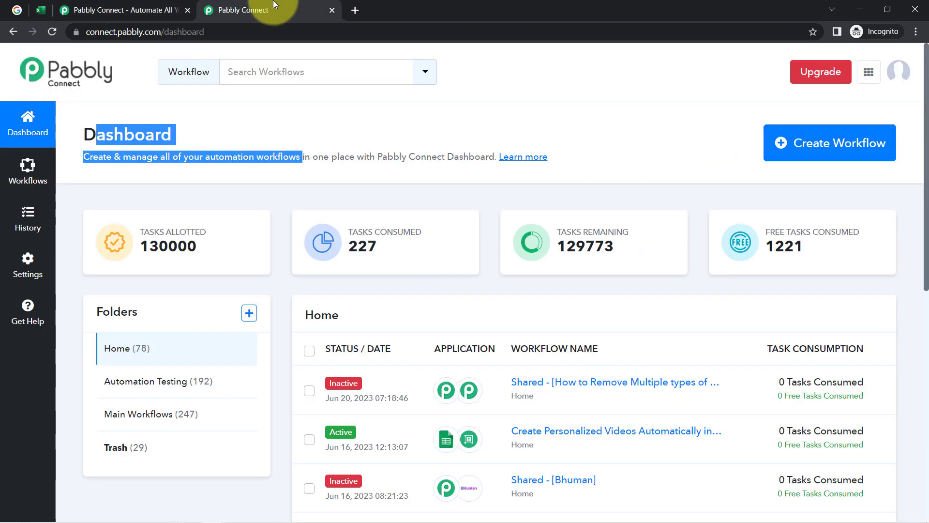
{"action": "double_click", "coordinate": [139, 139]}
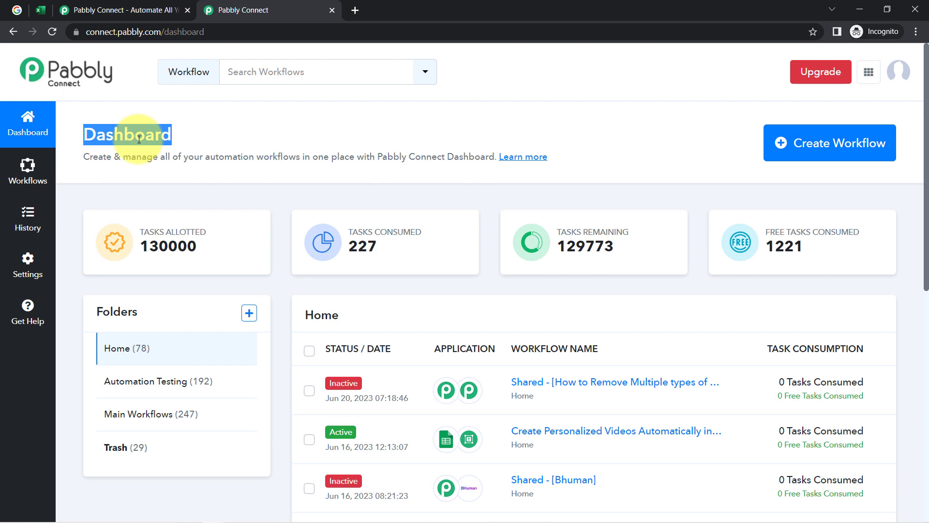
Create a workflow named 'Add Google My Business Reviews to MS Excel Automatically'.
{"action": "left_click", "coordinate": [833, 142]}
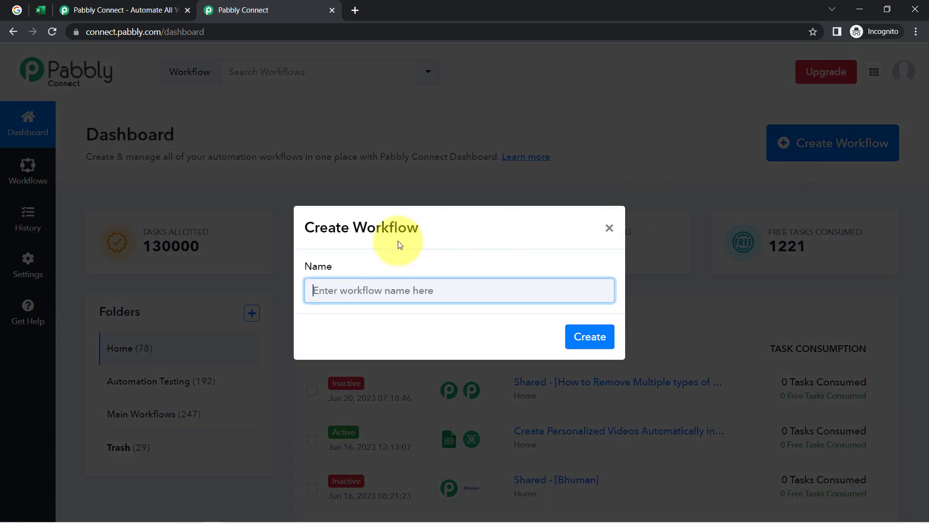
{"action": "type", "text": "Add Google My Business Reviews to MS Excel Automatically"}
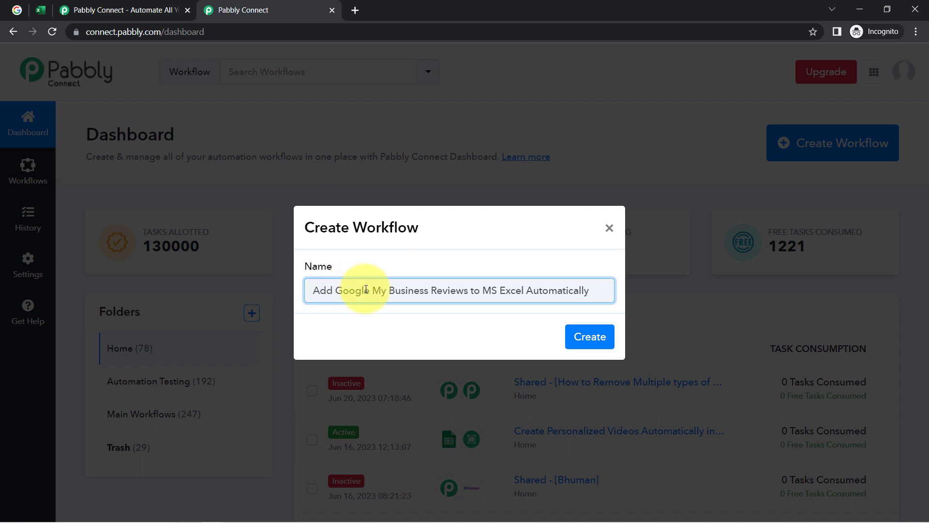
{"action": "left_click_drag", "start_coordinate": [329, 290], "coordinate": [527, 291]}
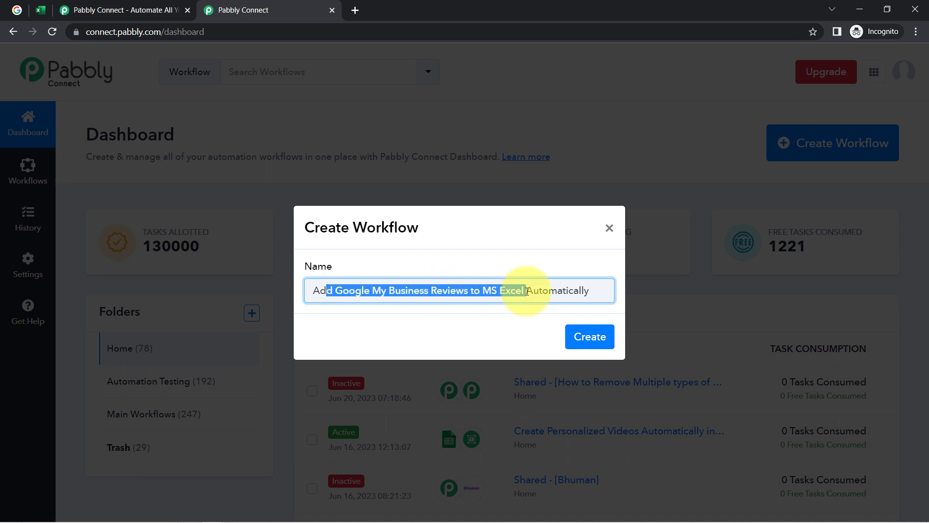
{"action": "left_click", "coordinate": [914, 33]}
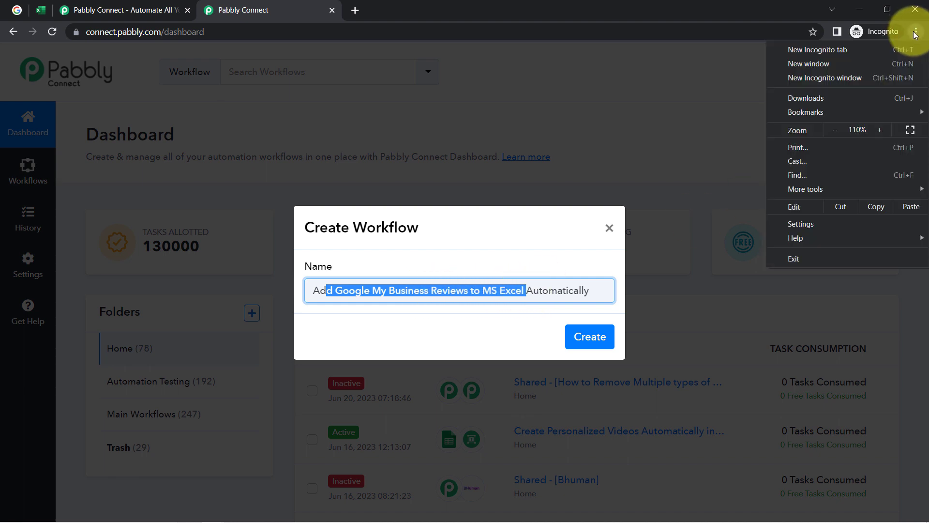
{"action": "left_click", "coordinate": [914, 34]}
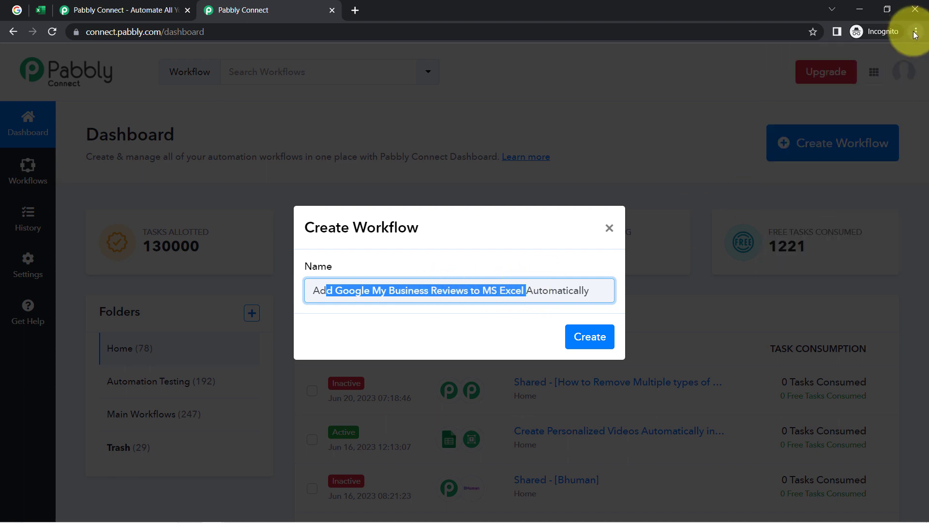
{"action": "left_click", "coordinate": [589, 337]}
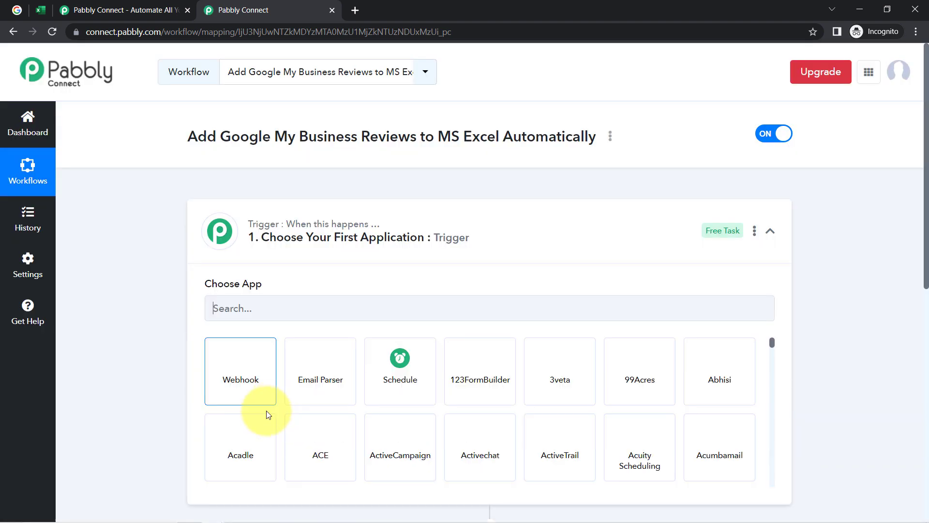
Set the trigger app to Google My Business by searching 'google my'.
{"action": "left_click", "coordinate": [312, 225]}
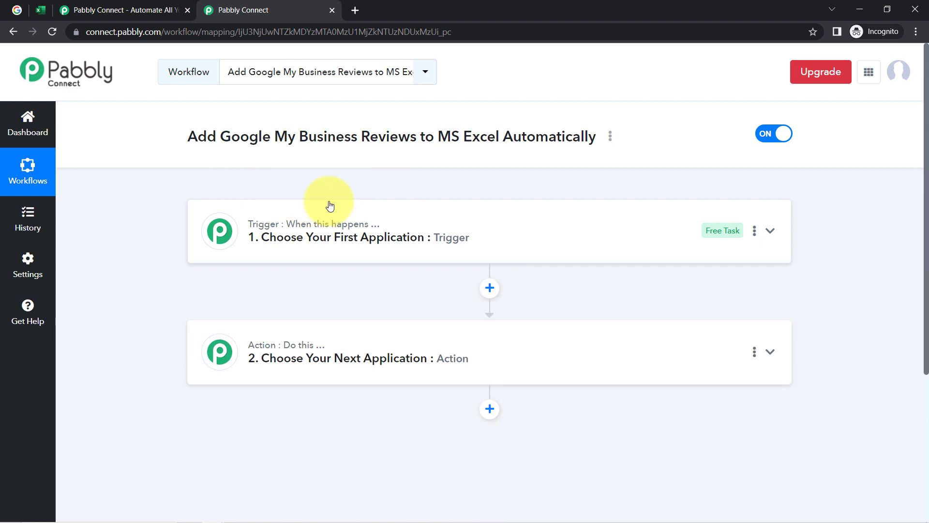
{"action": "mouse_move", "coordinate": [283, 352]}
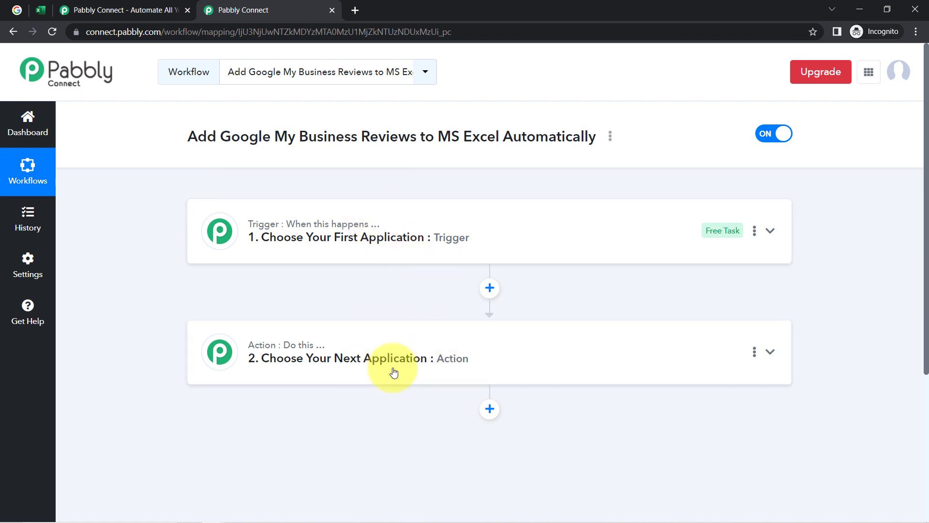
{"action": "left_click", "coordinate": [383, 237]}
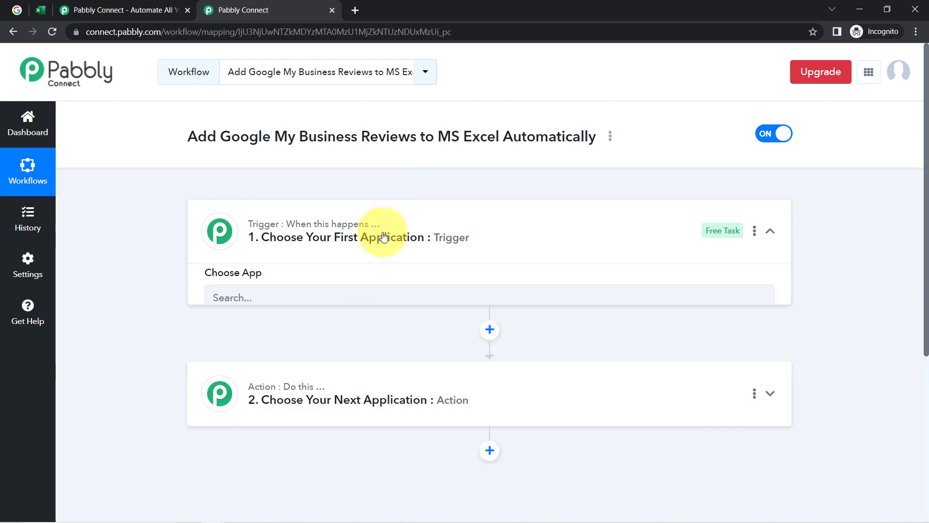
{"action": "left_click", "coordinate": [253, 310]}
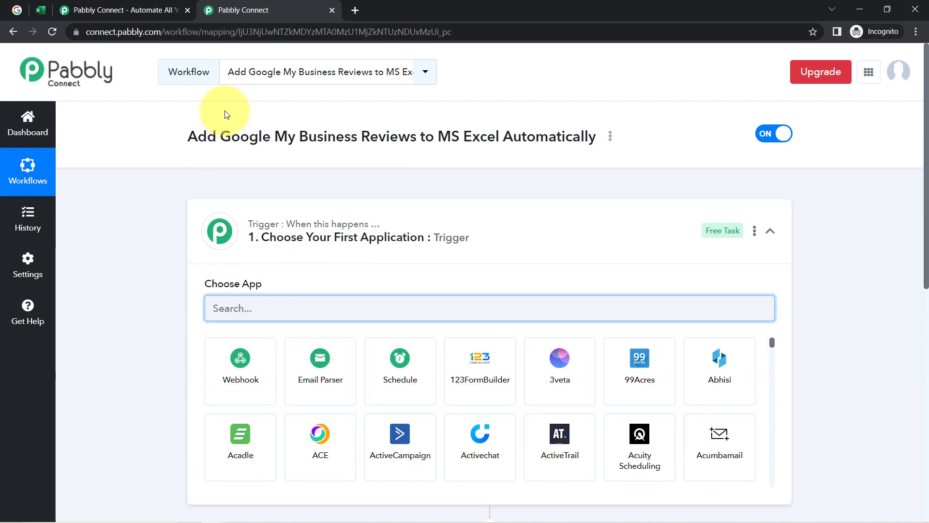
{"action": "triple_click", "coordinate": [415, 135]}
{"action": "left_click", "coordinate": [226, 309]}
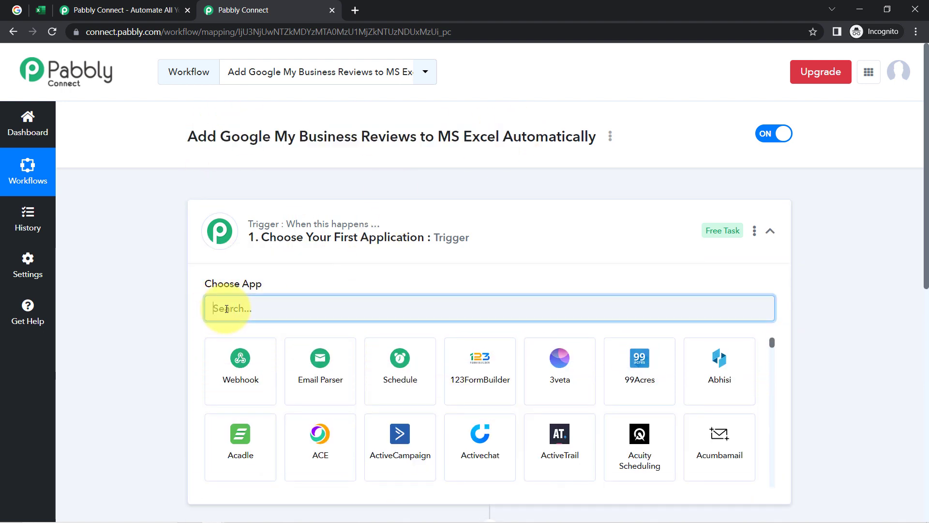
{"action": "type", "text": "google"}
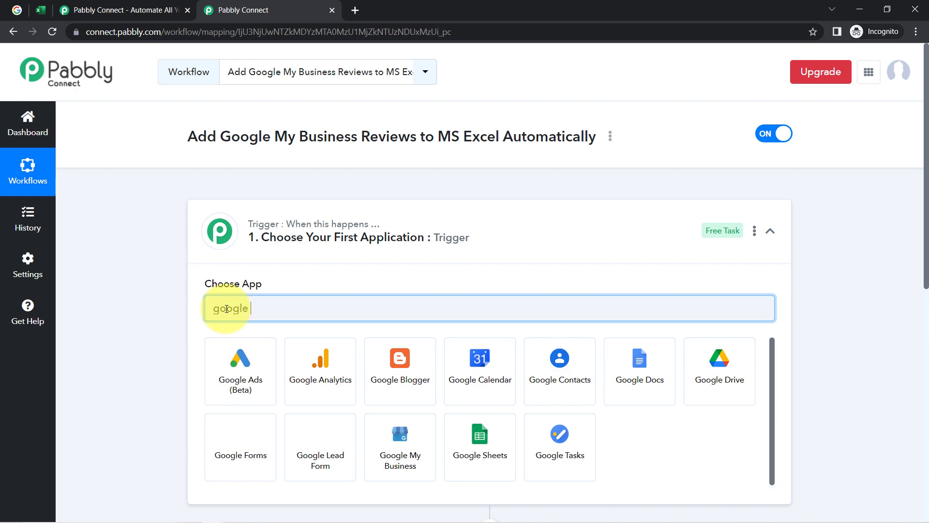
{"action": "type", "text": " my bu"}
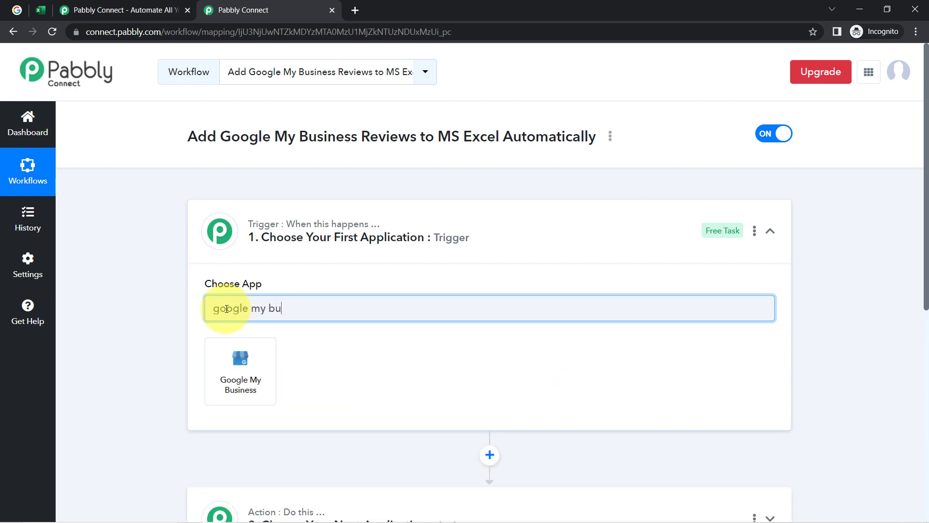
{"action": "left_click", "coordinate": [226, 389]}
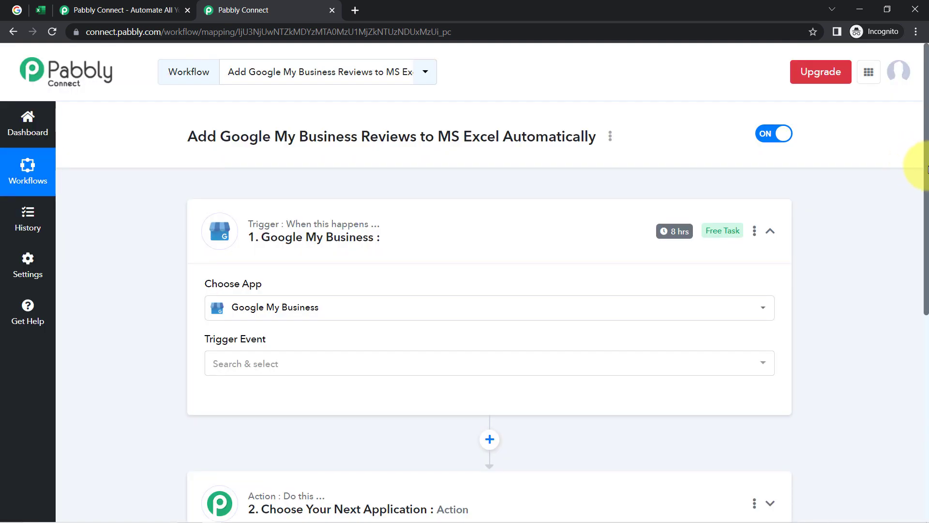
Set the action app to Microsoft Excel by searching 'excel'.
{"action": "left_click_drag", "start_coordinate": [927, 167], "coordinate": [921, 328]}
{"action": "left_click", "coordinate": [309, 225]}
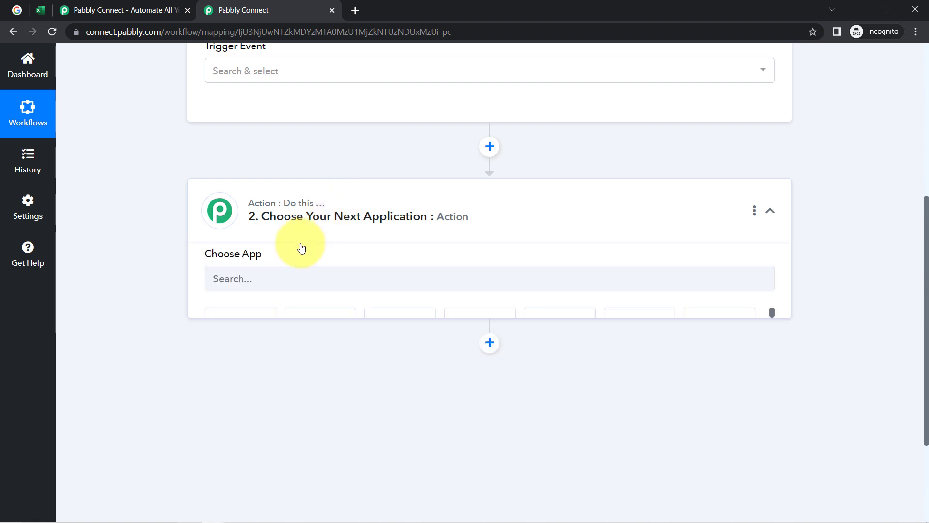
{"action": "left_click", "coordinate": [252, 296]}
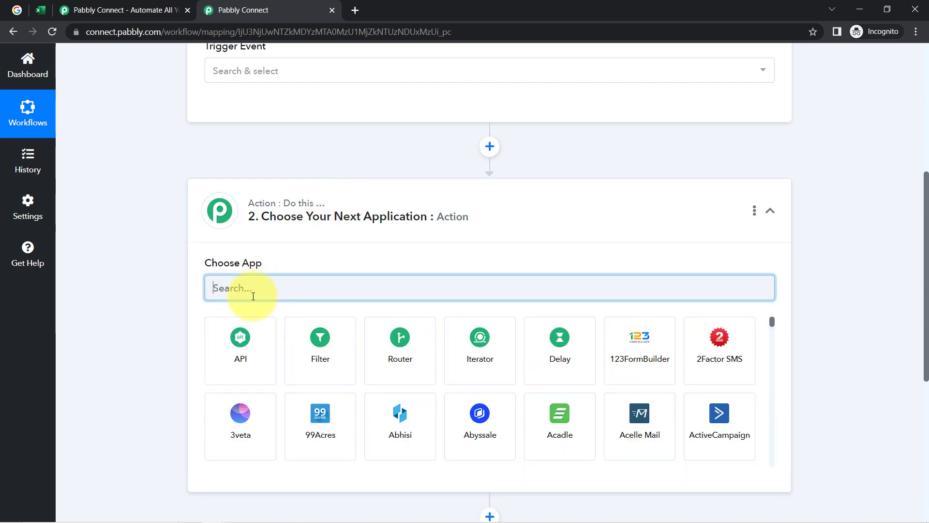
{"action": "type", "text": "excel"}
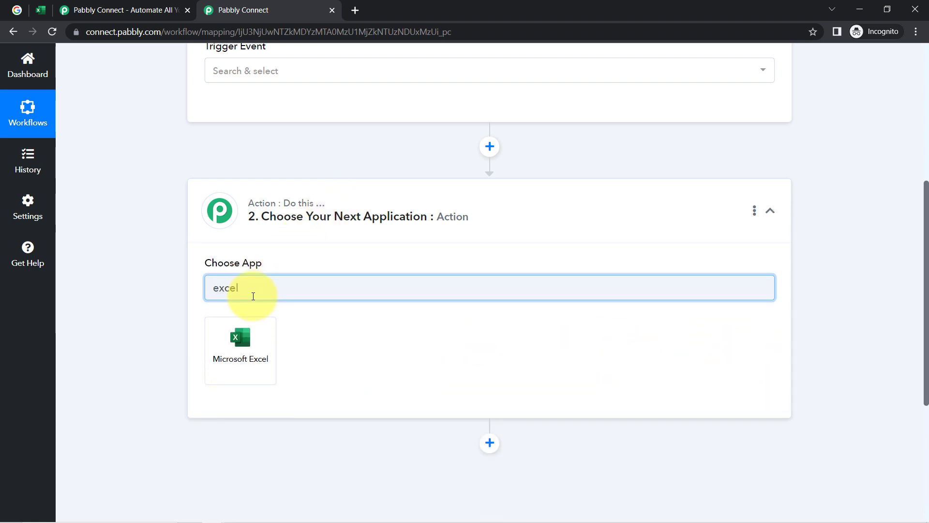
{"action": "left_click", "coordinate": [242, 337]}
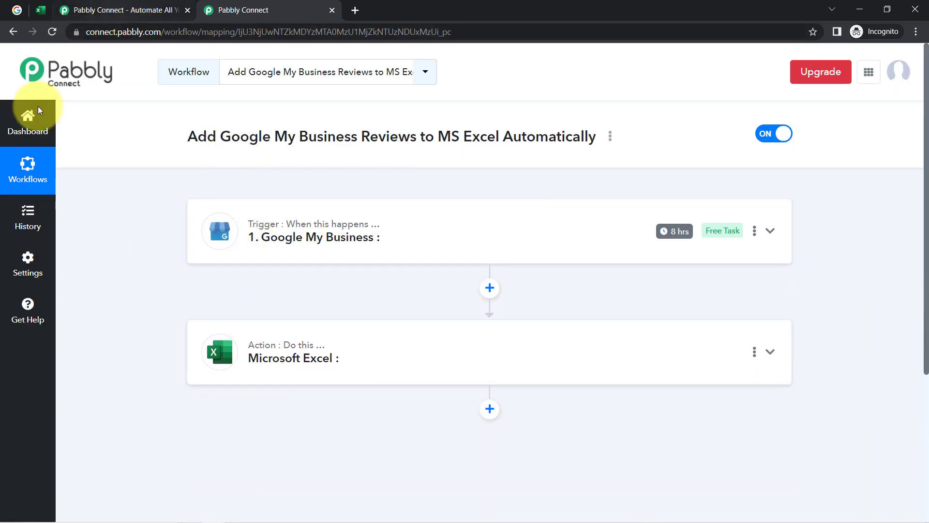
Choose New Review as the Google My Business trigger event.
{"action": "left_click", "coordinate": [301, 245]}
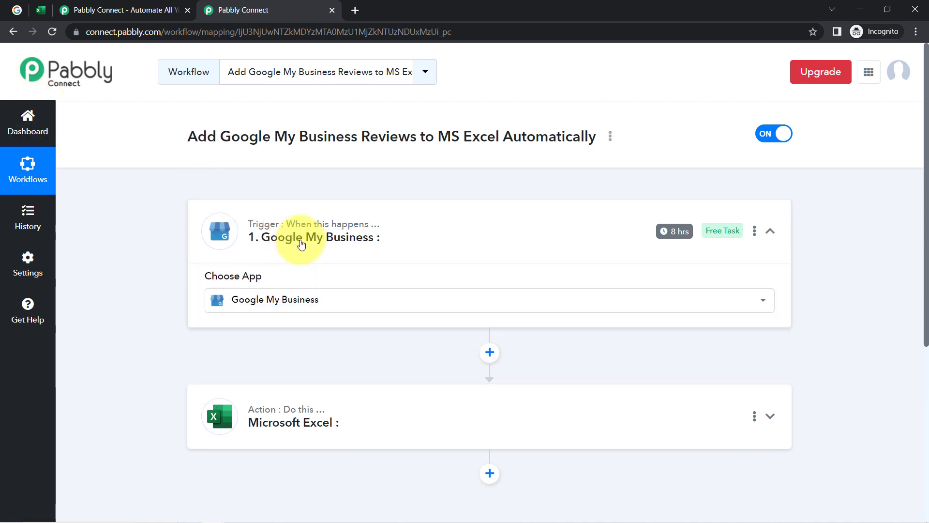
{"action": "left_click", "coordinate": [231, 370]}
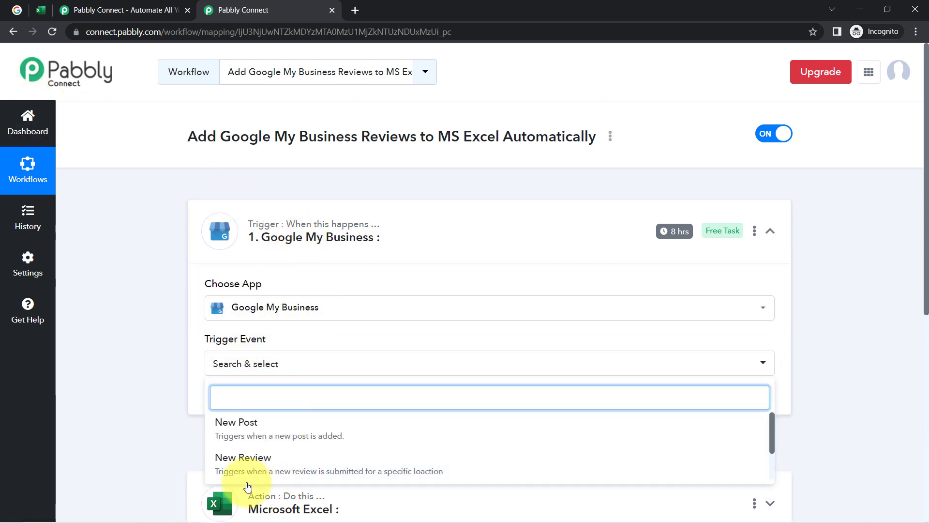
{"action": "scroll", "coordinate": [293, 375], "scroll_direction": "down", "scroll_amount": 1}
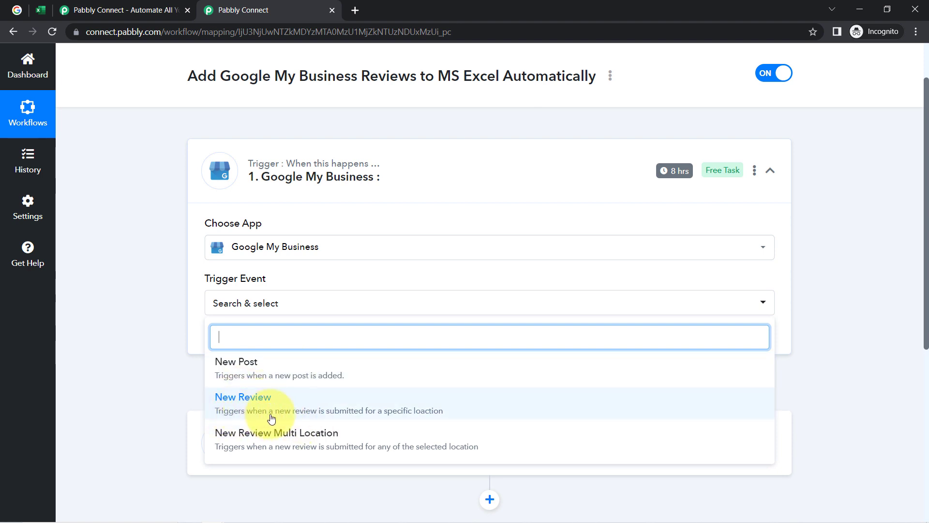
{"action": "left_click", "coordinate": [377, 414]}
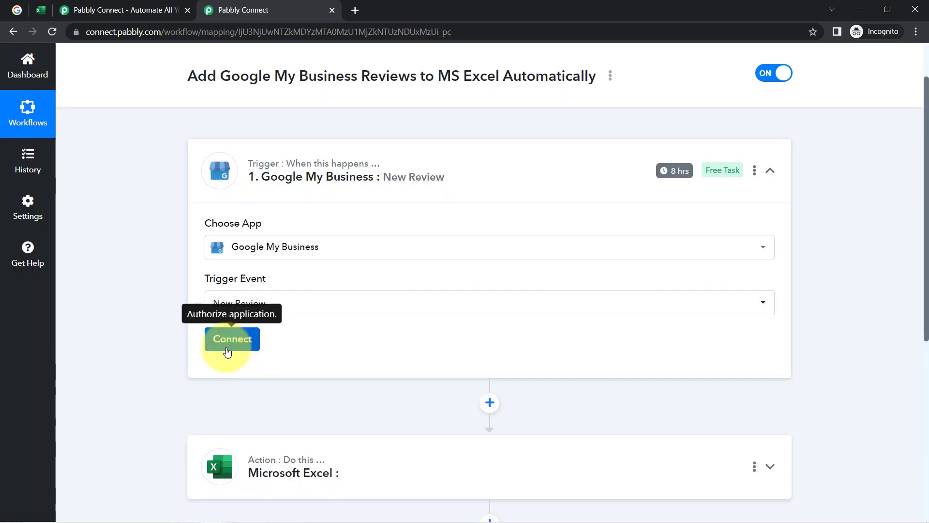
Connect the trigger through the existing Google My Business connection and save it.
{"action": "left_click", "coordinate": [228, 346]}
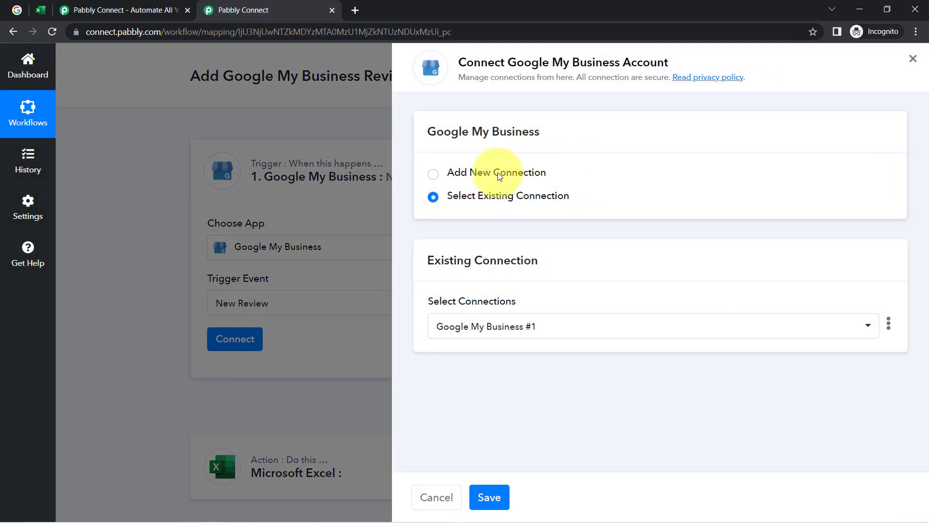
{"action": "left_click", "coordinate": [499, 175]}
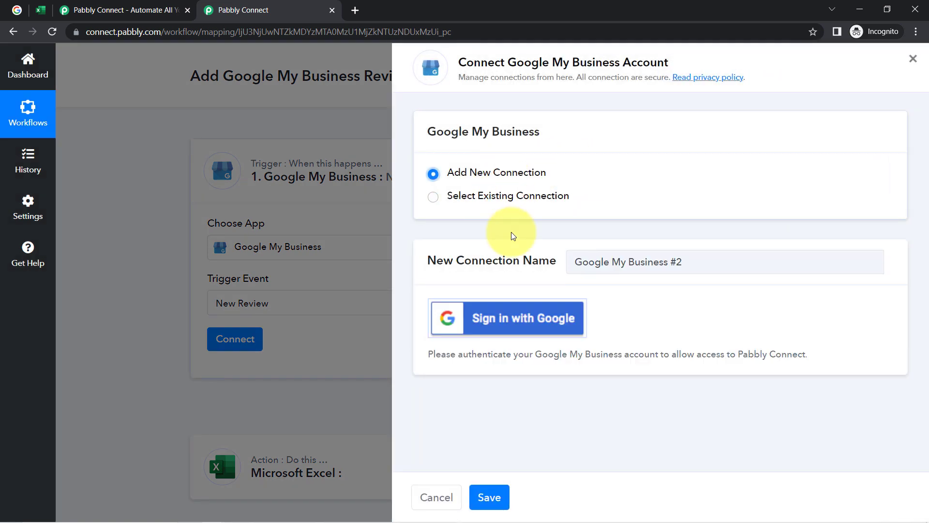
{"action": "left_click", "coordinate": [491, 317]}
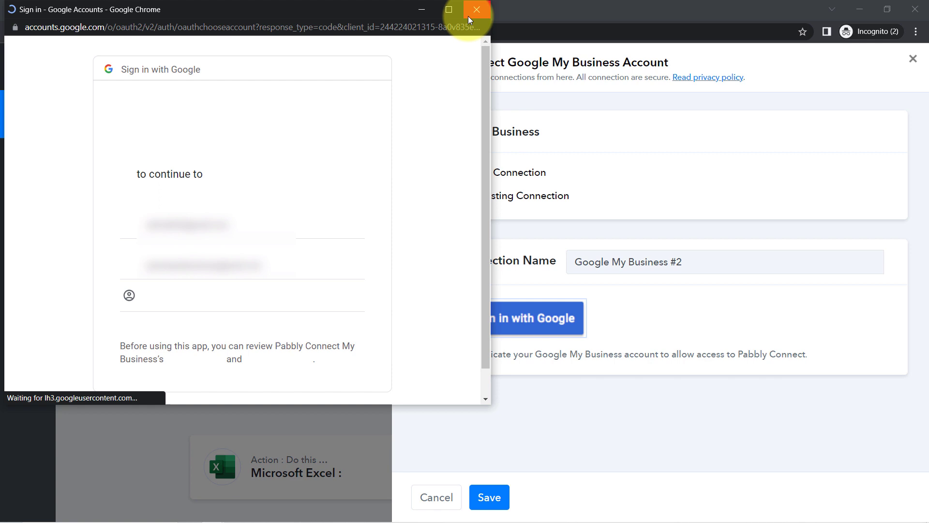
{"action": "left_click", "coordinate": [469, 20]}
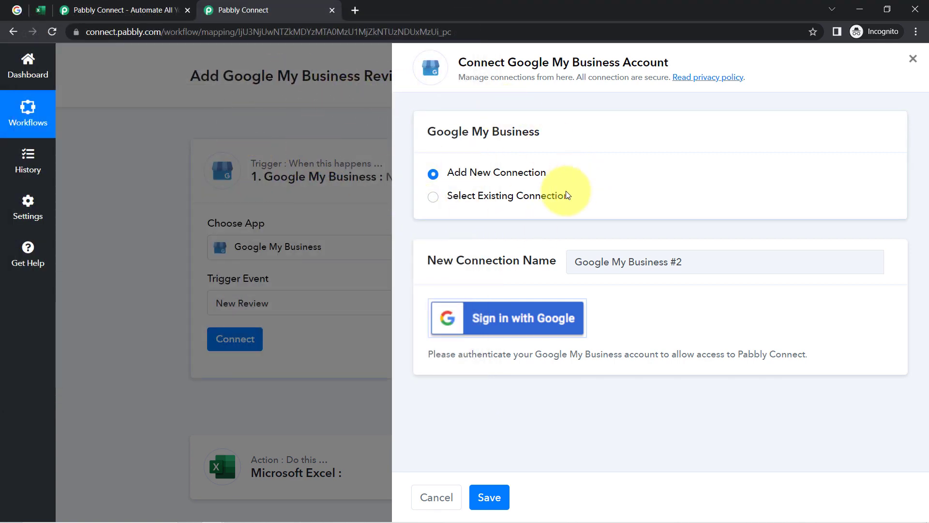
{"action": "left_click", "coordinate": [500, 198]}
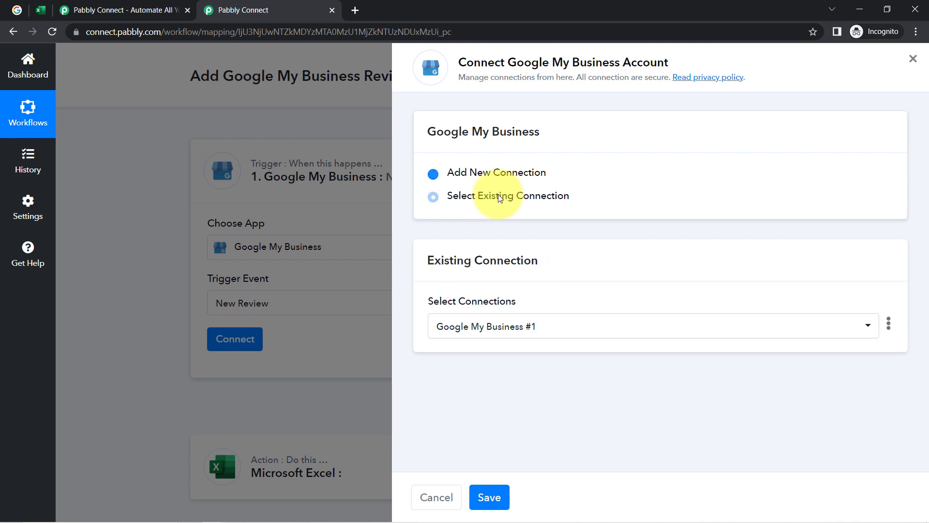
{"action": "left_click", "coordinate": [493, 493]}
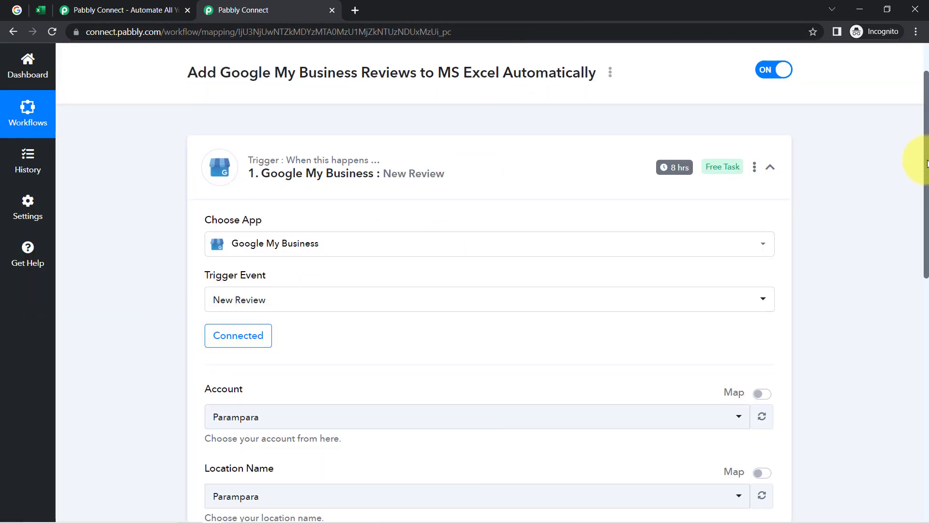
{"action": "left_click_drag", "start_coordinate": [924, 155], "coordinate": [918, 214]}
{"action": "scroll", "coordinate": [909, 227], "scroll_direction": "down", "scroll_amount": 2}
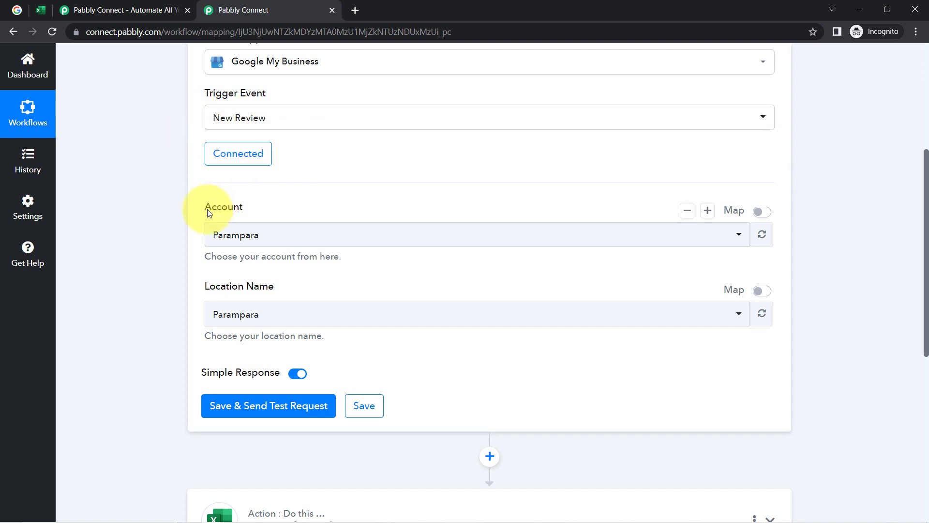
{"action": "left_click_drag", "start_coordinate": [217, 213], "coordinate": [259, 208]}
{"action": "left_click", "coordinate": [237, 235]}
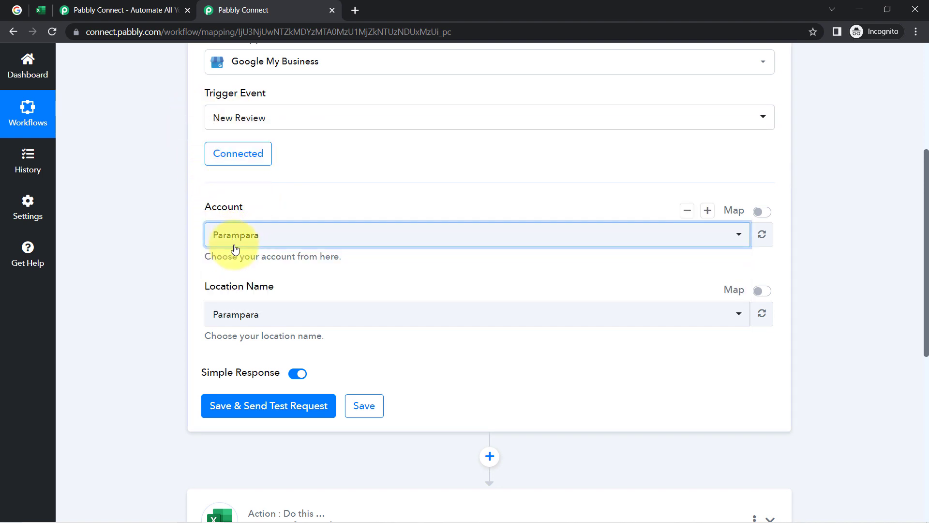
{"action": "left_click", "coordinate": [218, 314]}
{"action": "left_click", "coordinate": [157, 188]}
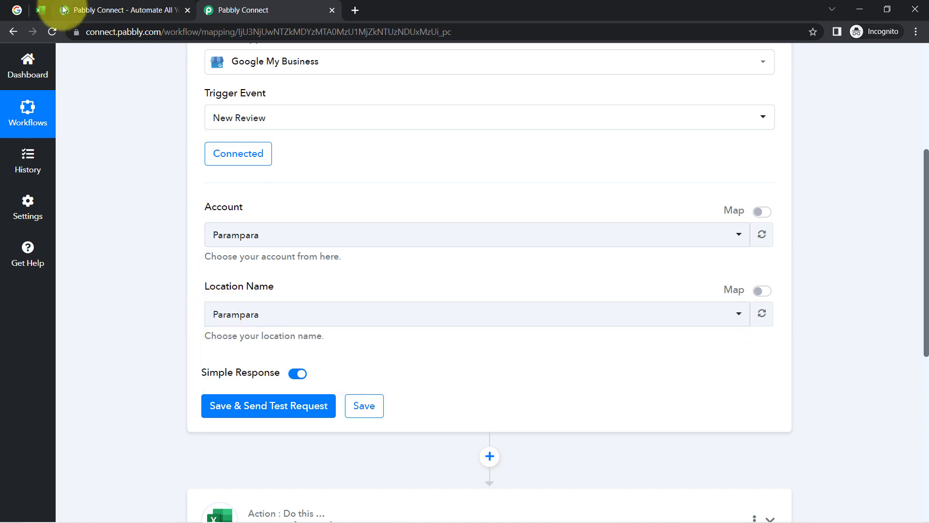
{"action": "left_click", "coordinate": [15, 10]}
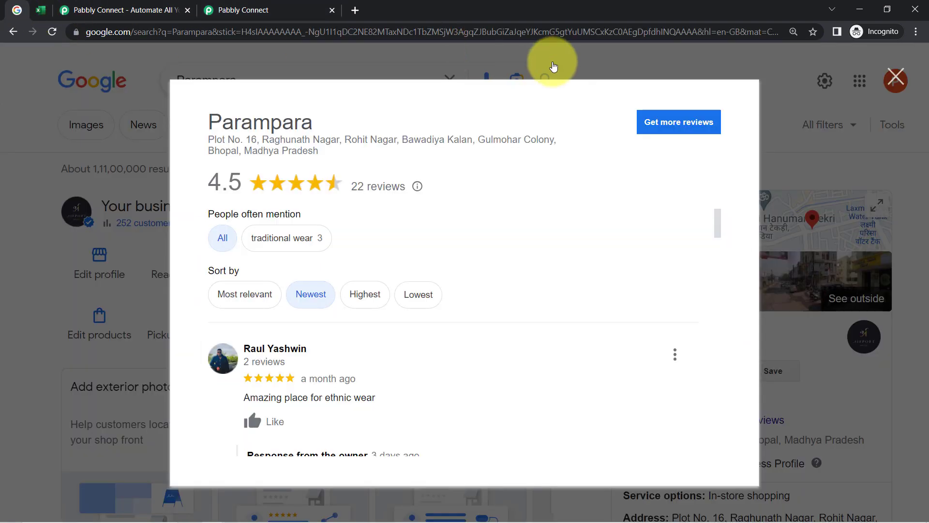
{"action": "double_click", "coordinate": [237, 125]}
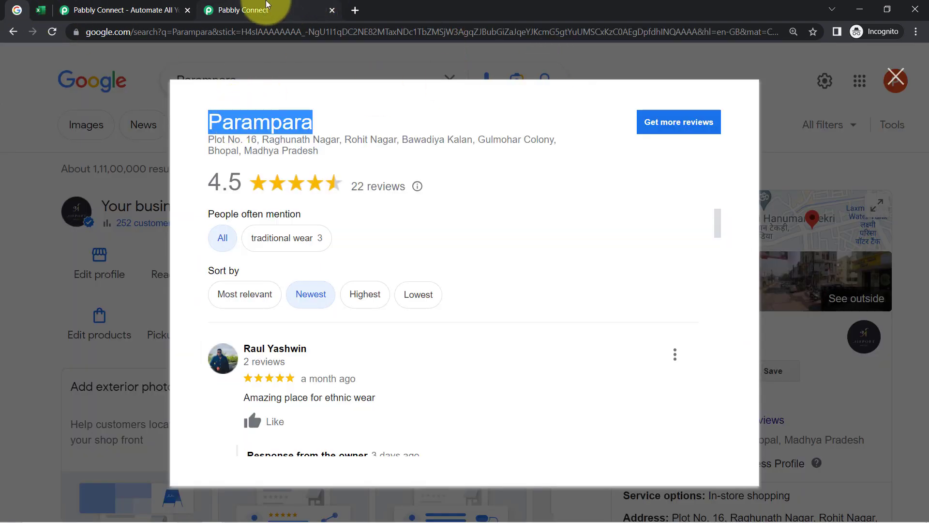
{"action": "left_click", "coordinate": [266, 4]}
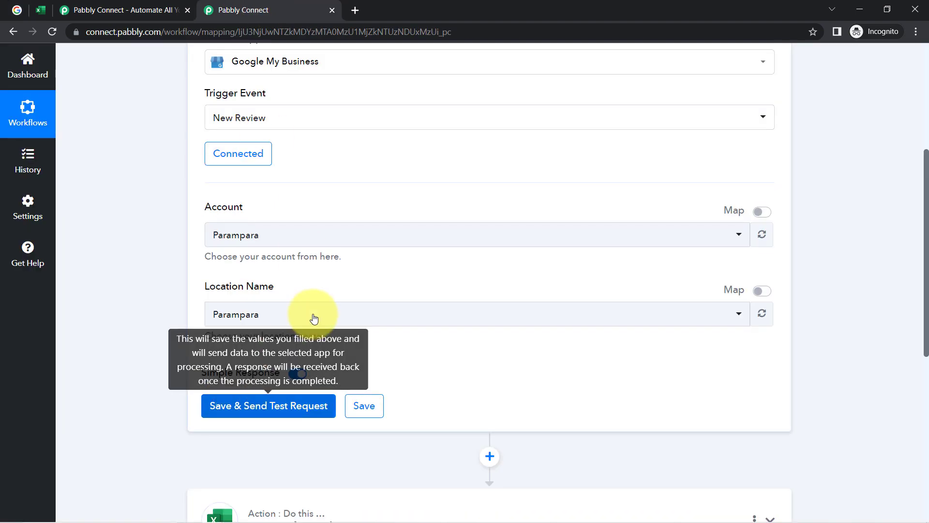
{"action": "scroll", "coordinate": [314, 318], "scroll_direction": "down", "scroll_amount": 1}
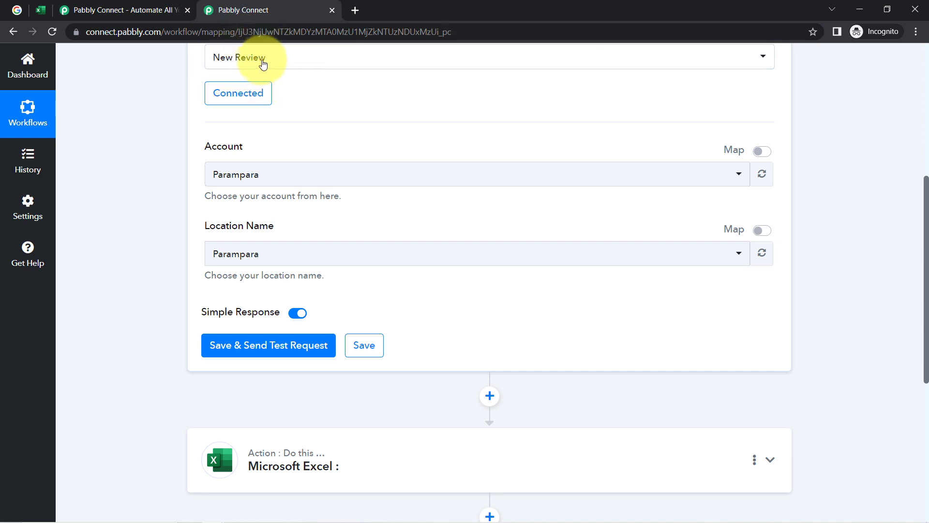
{"action": "left_click", "coordinate": [18, 9]}
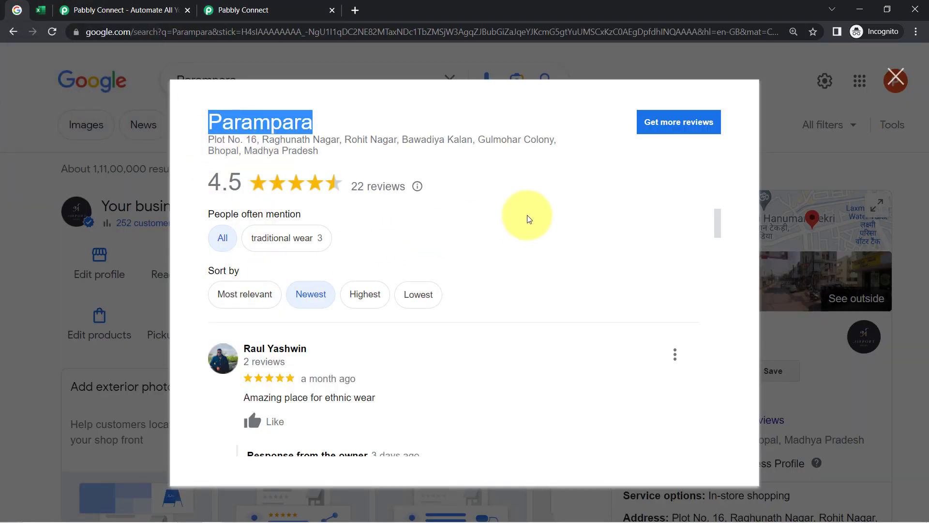
{"action": "scroll", "coordinate": [528, 219], "scroll_direction": "down", "scroll_amount": 1}
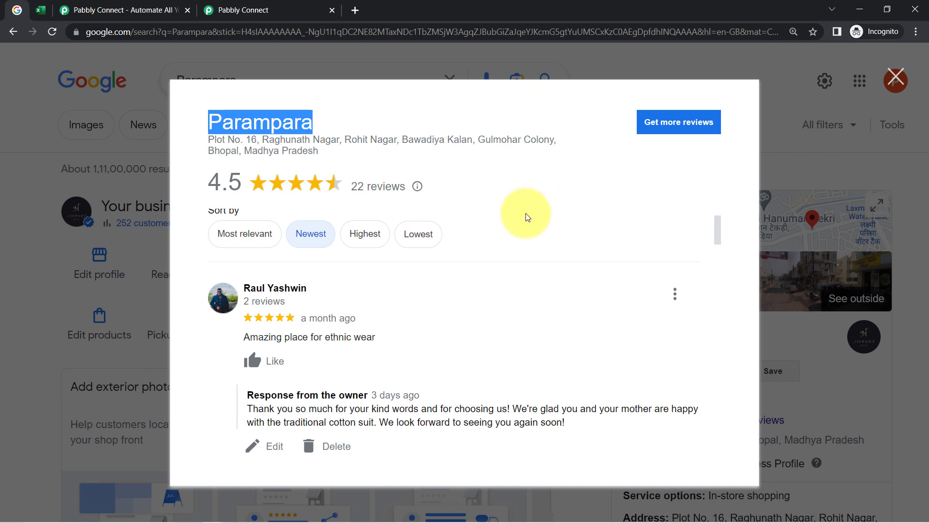
{"action": "scroll", "coordinate": [516, 208], "scroll_direction": "up", "scroll_amount": 1}
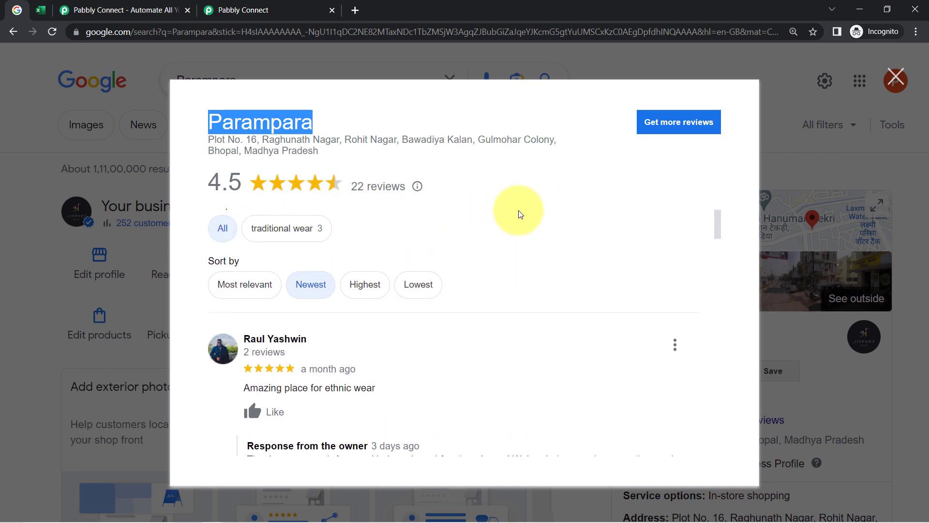
{"action": "scroll", "coordinate": [386, 232], "scroll_direction": "down", "scroll_amount": 2}
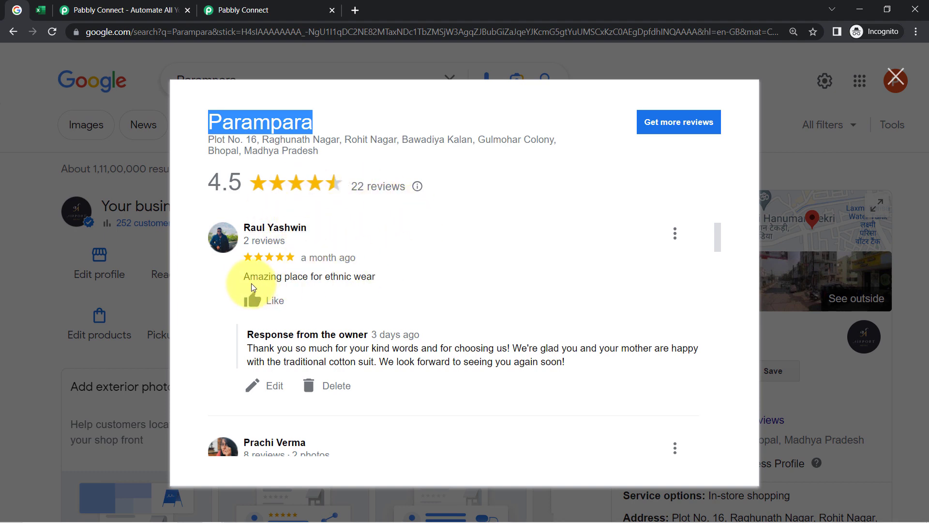
{"action": "left_click_drag", "start_coordinate": [248, 281], "coordinate": [379, 283]}
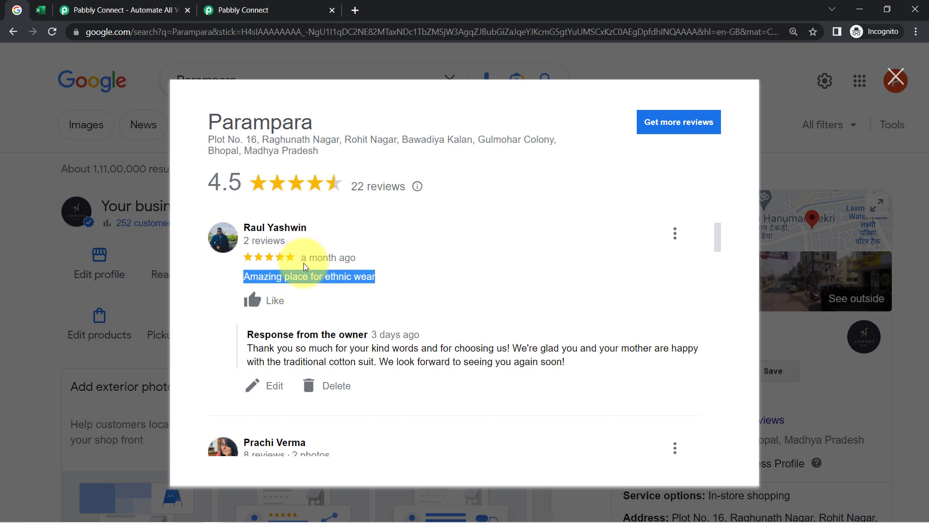
{"action": "left_click", "coordinate": [256, 10]}
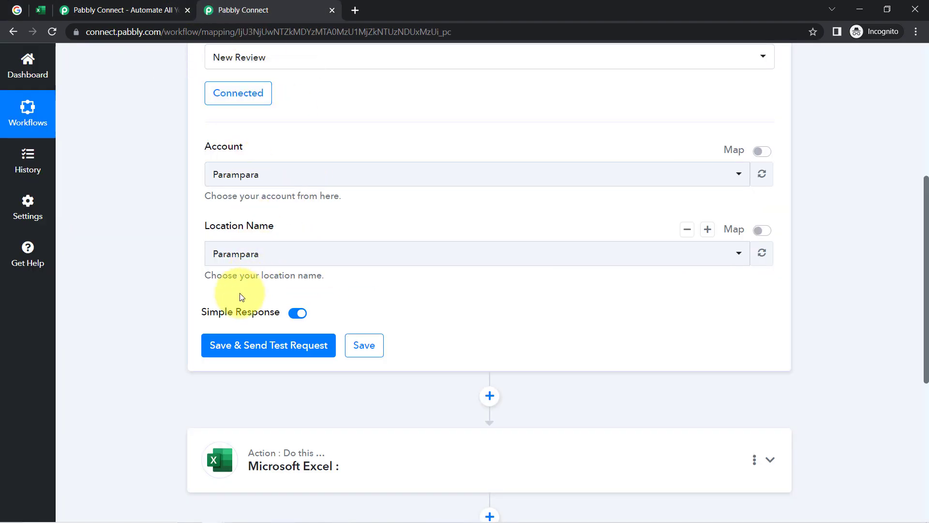
Save the trigger and fetch a test review response.
{"action": "left_click", "coordinate": [225, 356]}
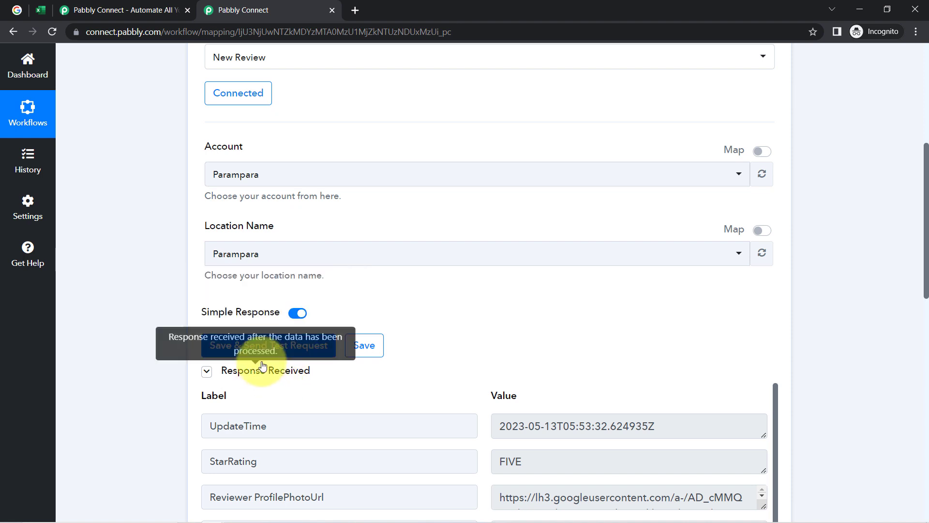
{"action": "left_click", "coordinate": [288, 377]}
{"action": "left_click", "coordinate": [288, 377]}
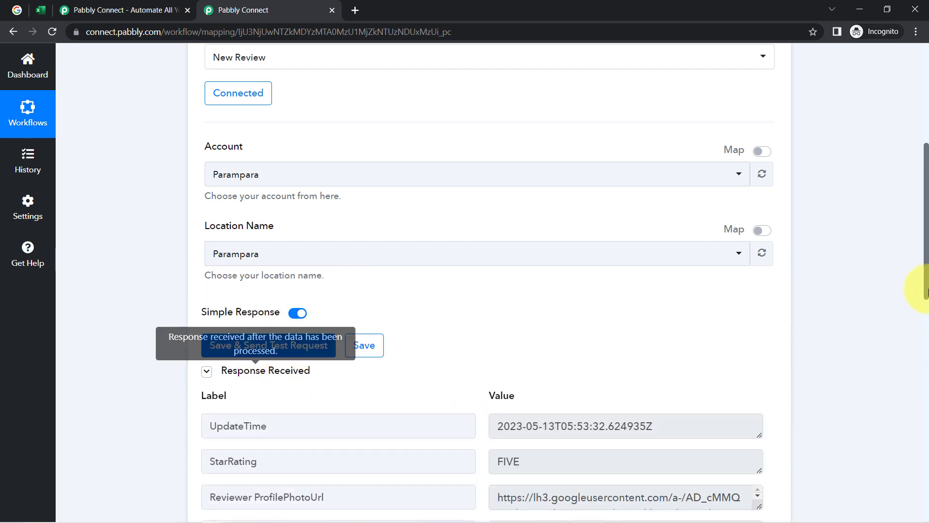
{"action": "left_click_drag", "start_coordinate": [926, 199], "coordinate": [926, 297]}
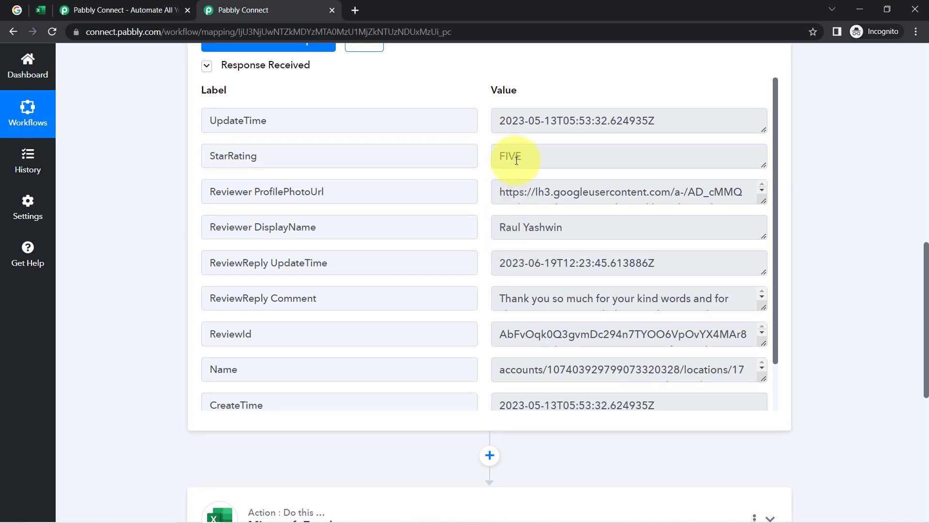
Inspect the response's FIVE rating, reviewer name, comment, creation time and owner reply.
{"action": "left_click_drag", "start_coordinate": [526, 160], "coordinate": [496, 160]}
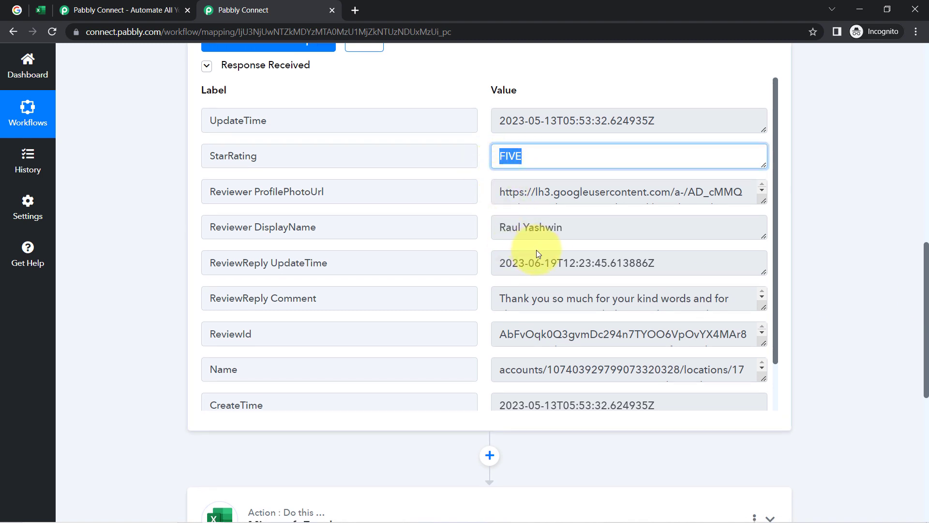
{"action": "left_click_drag", "start_coordinate": [552, 231], "coordinate": [517, 228]}
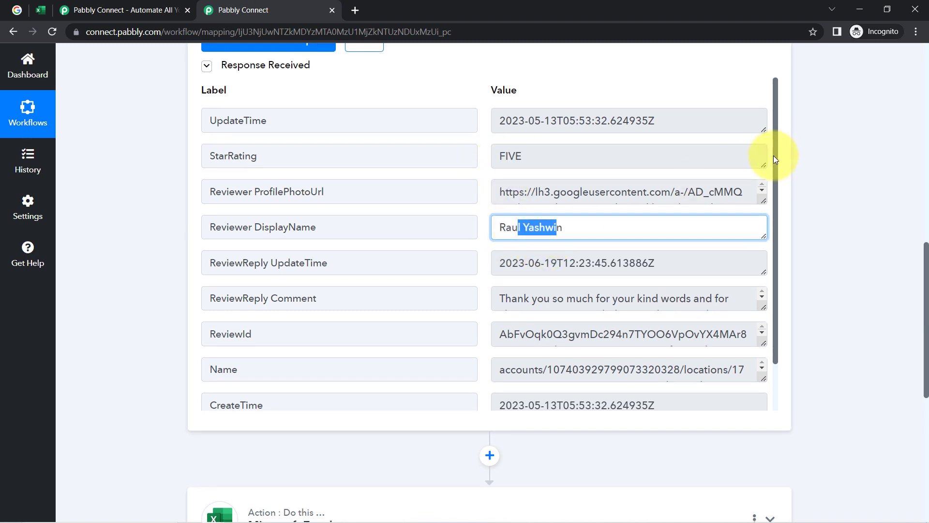
{"action": "left_click_drag", "start_coordinate": [776, 160], "coordinate": [749, 291]}
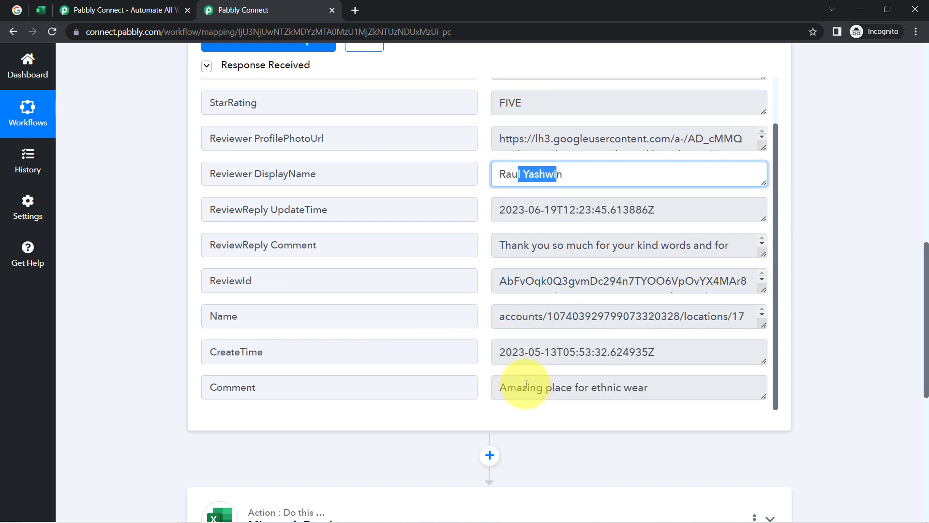
{"action": "left_click_drag", "start_coordinate": [526, 384], "coordinate": [689, 391]}
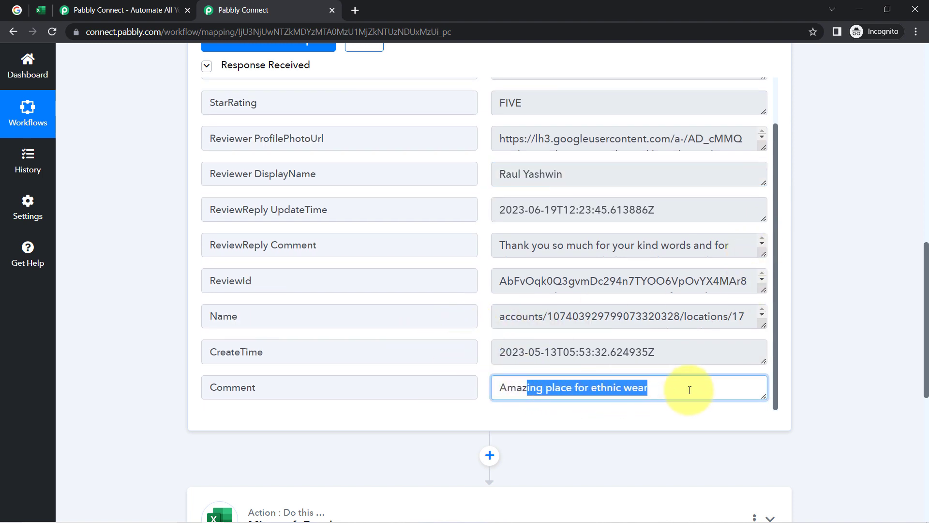
{"action": "left_click_drag", "start_coordinate": [545, 353], "coordinate": [586, 356]}
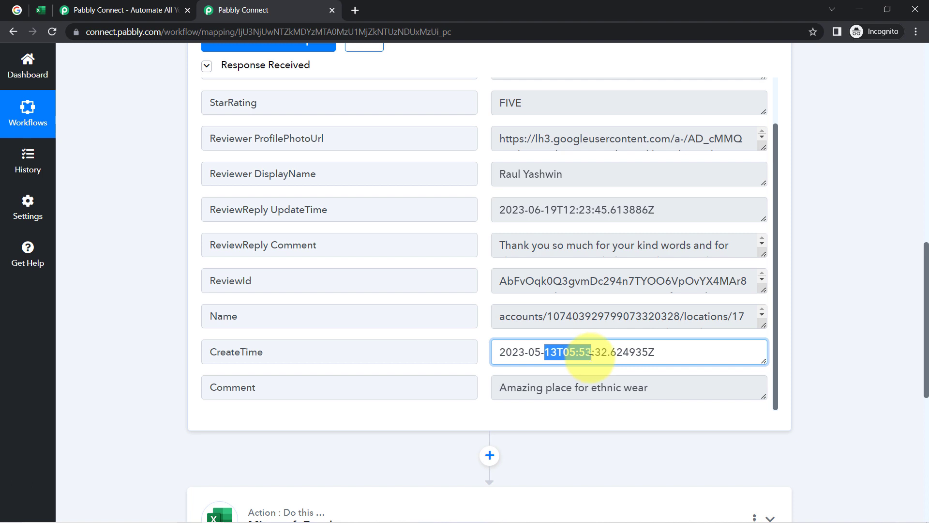
{"action": "left_click", "coordinate": [591, 357]}
{"action": "scroll", "coordinate": [589, 232], "scroll_direction": "up", "scroll_amount": 1}
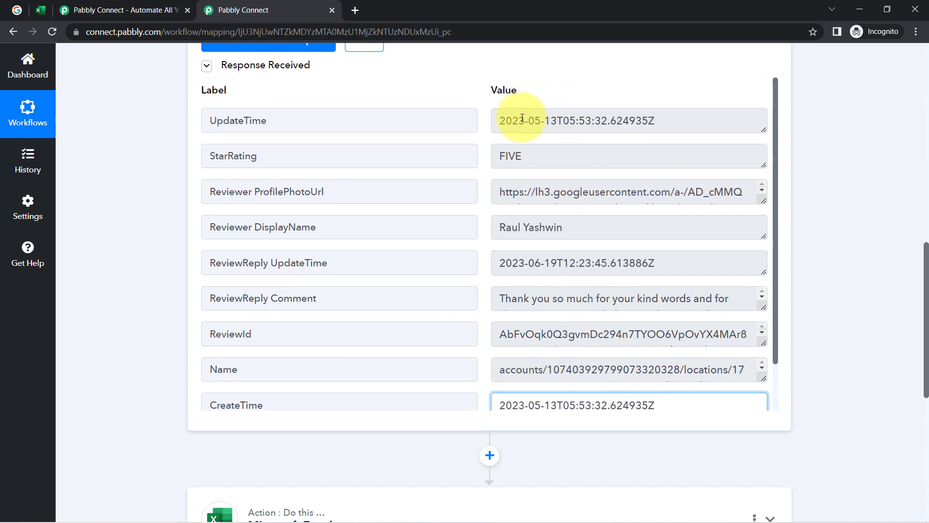
{"action": "left_click_drag", "start_coordinate": [562, 232], "coordinate": [512, 233]}
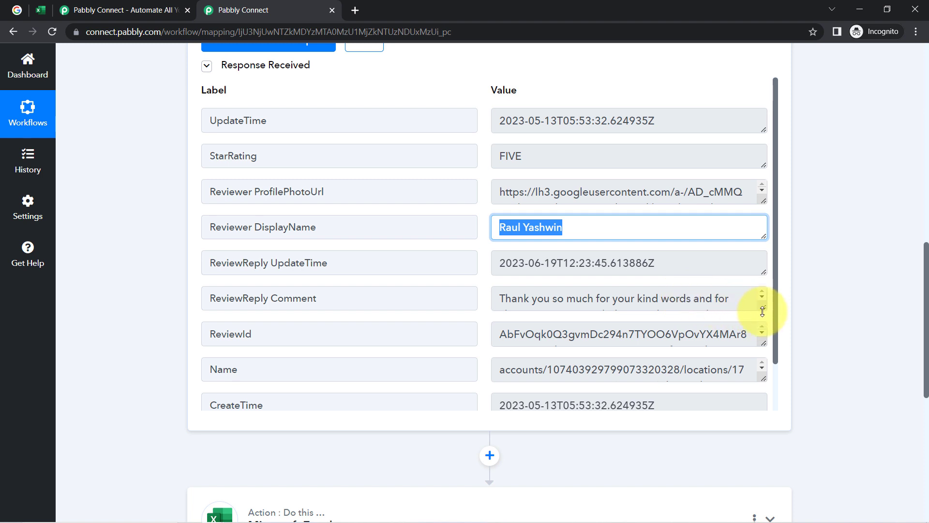
{"action": "left_click_drag", "start_coordinate": [762, 312], "coordinate": [763, 372]}
{"action": "key", "text": "ctrl+a"}
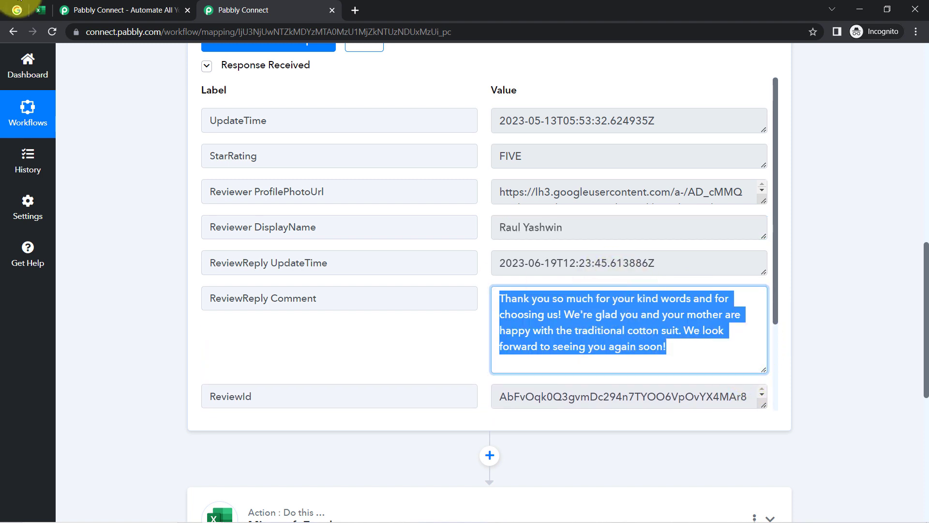
Compare the owner's reply with the live Google review and close the extra Pabbly tab.
{"action": "left_click", "coordinate": [17, 10]}
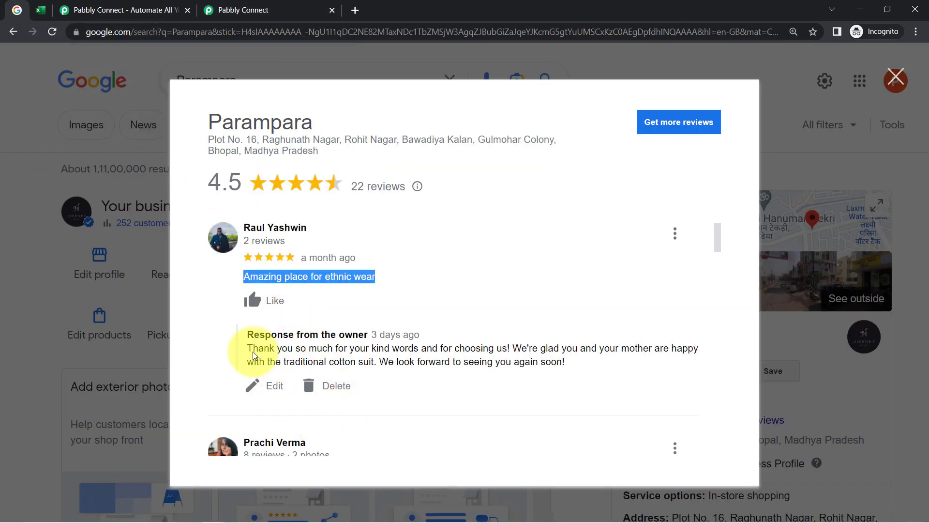
{"action": "left_click_drag", "start_coordinate": [252, 348], "coordinate": [317, 353]}
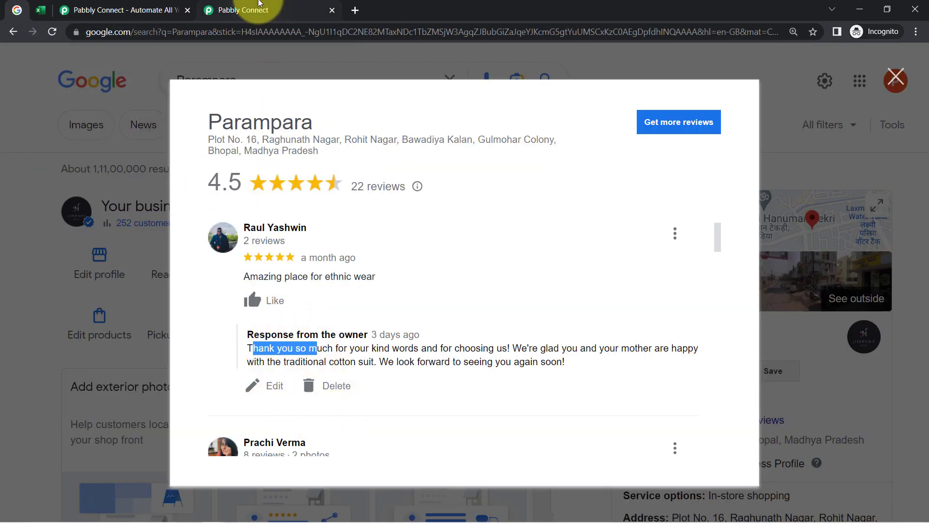
{"action": "left_click", "coordinate": [259, 3]}
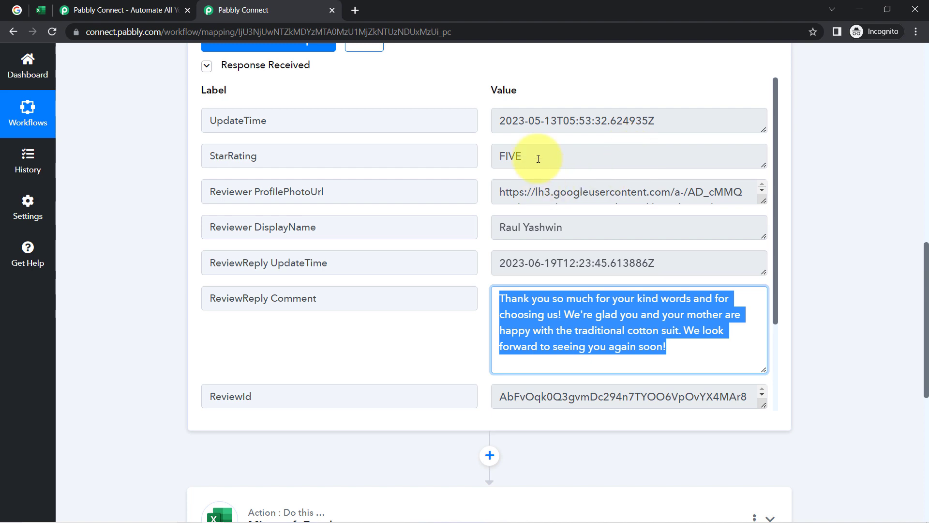
{"action": "left_click", "coordinate": [16, 10]}
{"action": "left_click", "coordinate": [227, 8]}
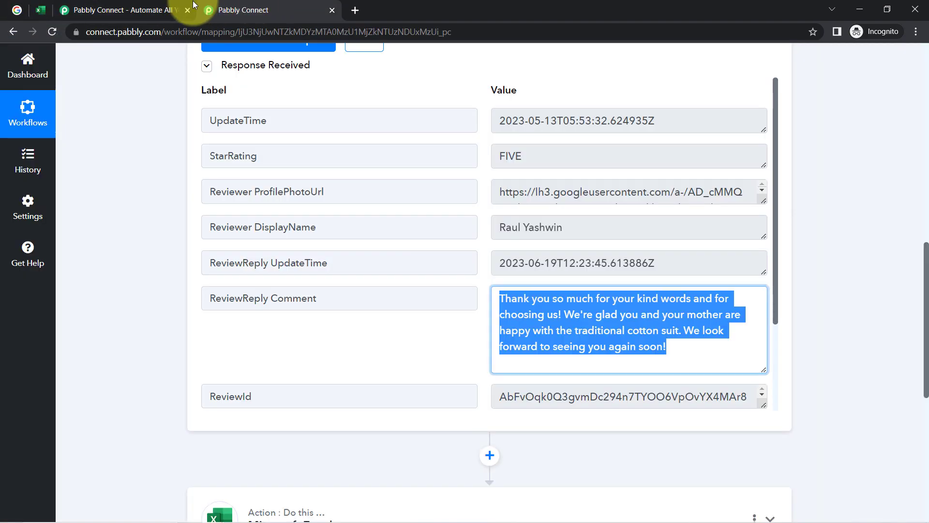
{"action": "left_click", "coordinate": [187, 8]}
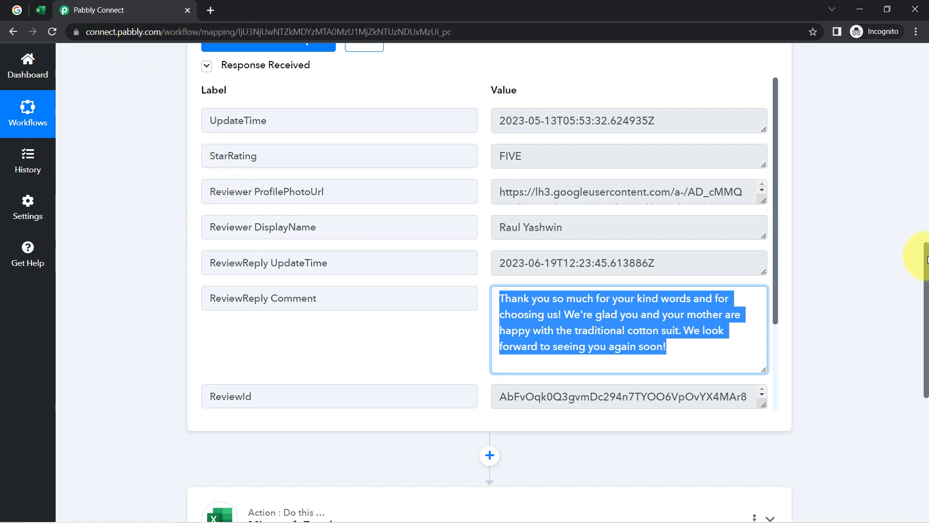
{"action": "left_click_drag", "start_coordinate": [926, 259], "coordinate": [906, 10]}
{"action": "left_click", "coordinate": [16, 9]}
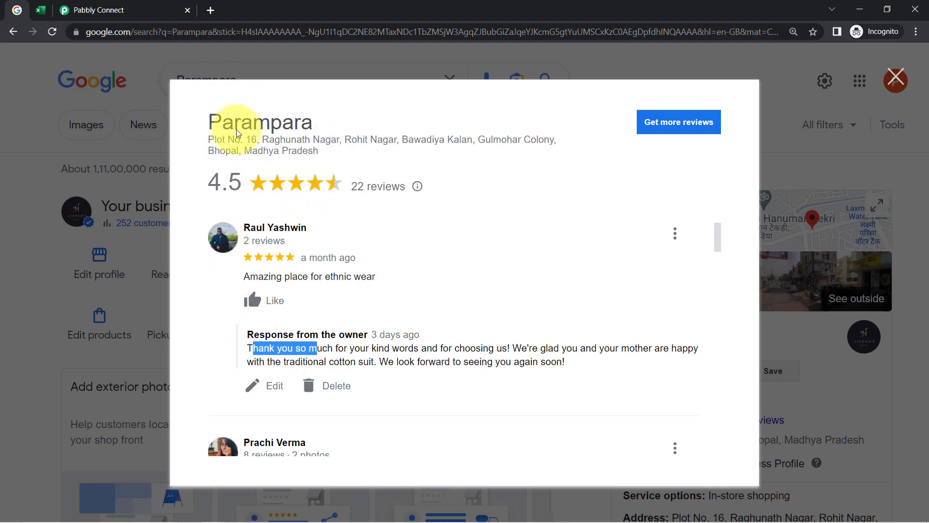
{"action": "left_click", "coordinate": [118, 5]}
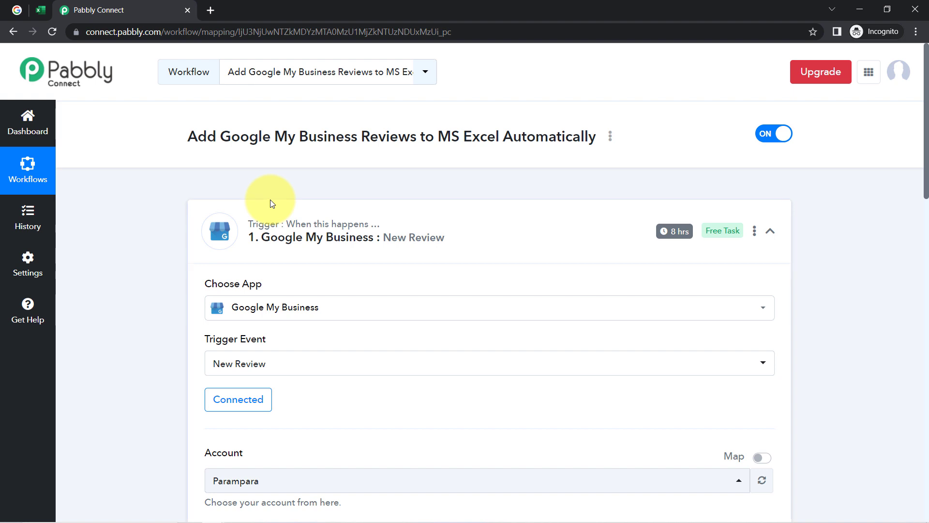
{"action": "mouse_move", "coordinate": [673, 232]}
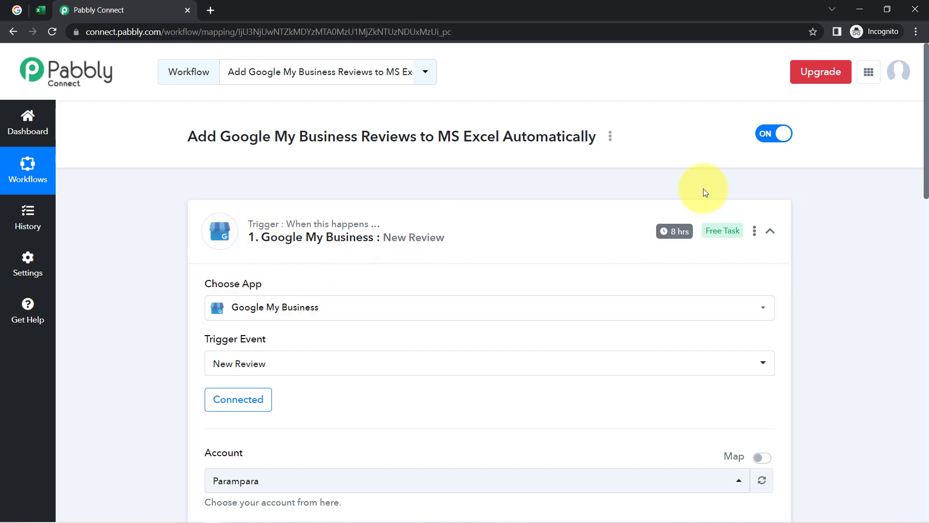
{"action": "left_click_drag", "start_coordinate": [925, 127], "coordinate": [916, 277]}
{"action": "scroll", "coordinate": [915, 277], "scroll_direction": "down", "scroll_amount": 4}
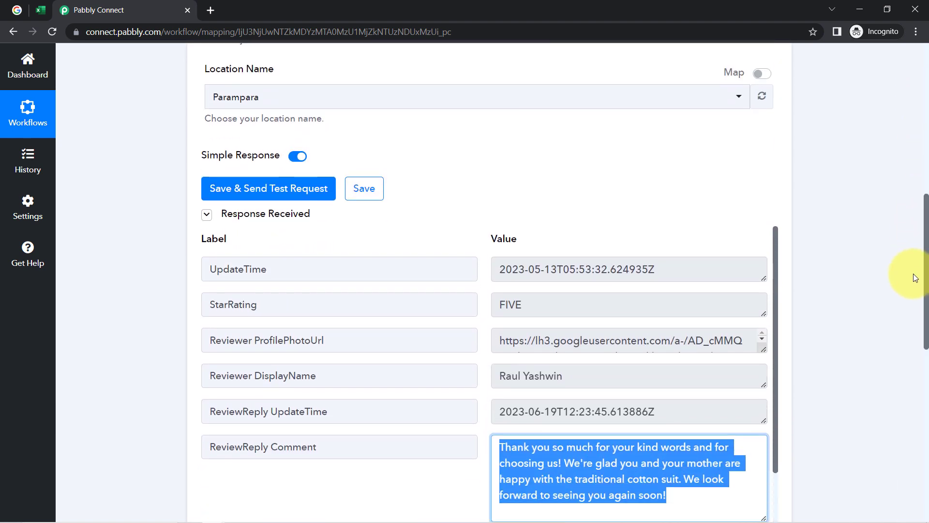
{"action": "scroll", "coordinate": [899, 339], "scroll_direction": "down", "scroll_amount": 6}
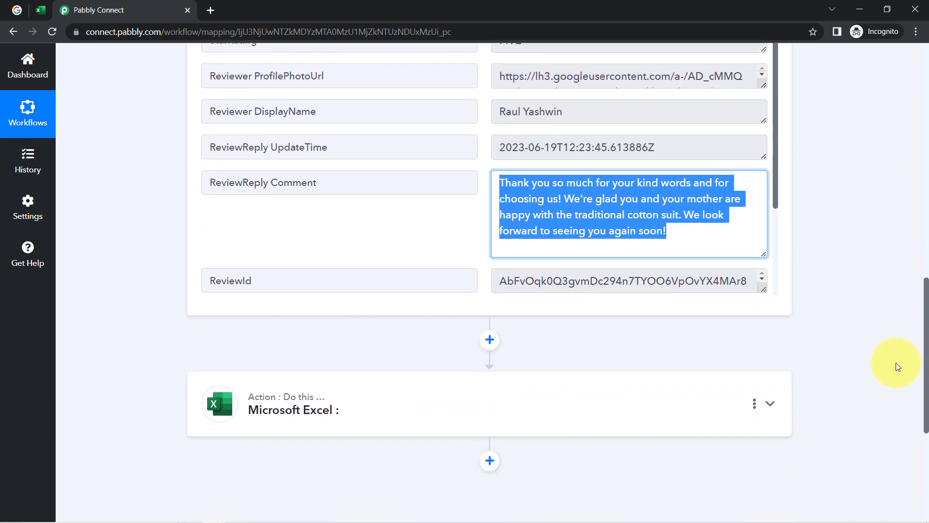
{"action": "scroll", "coordinate": [893, 438], "scroll_direction": "down", "scroll_amount": 1}
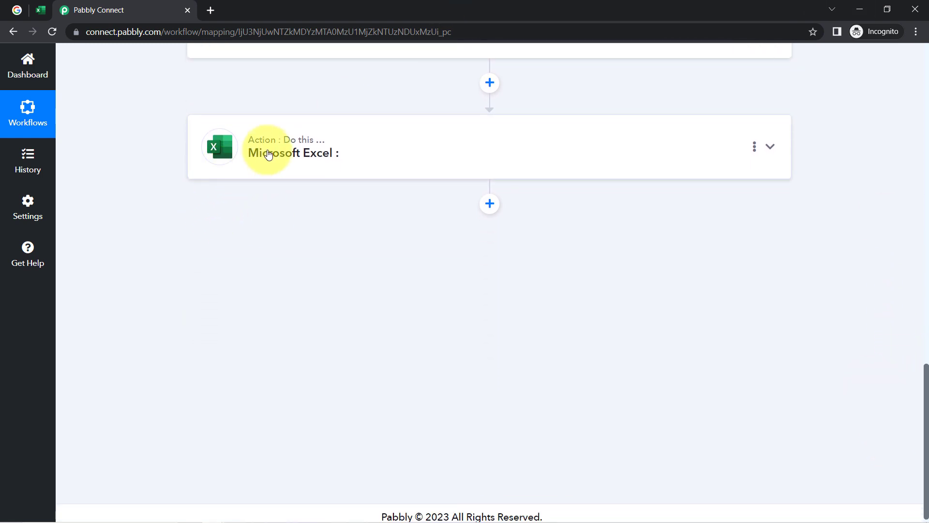
Set the Microsoft Excel action event to Add Row To Worksheet.
{"action": "left_click", "coordinate": [308, 153]}
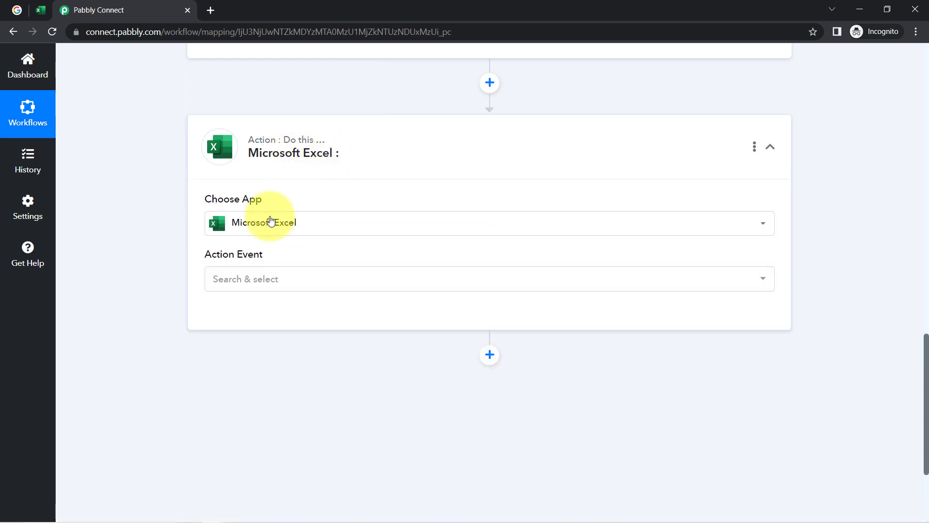
{"action": "left_click", "coordinate": [227, 280]}
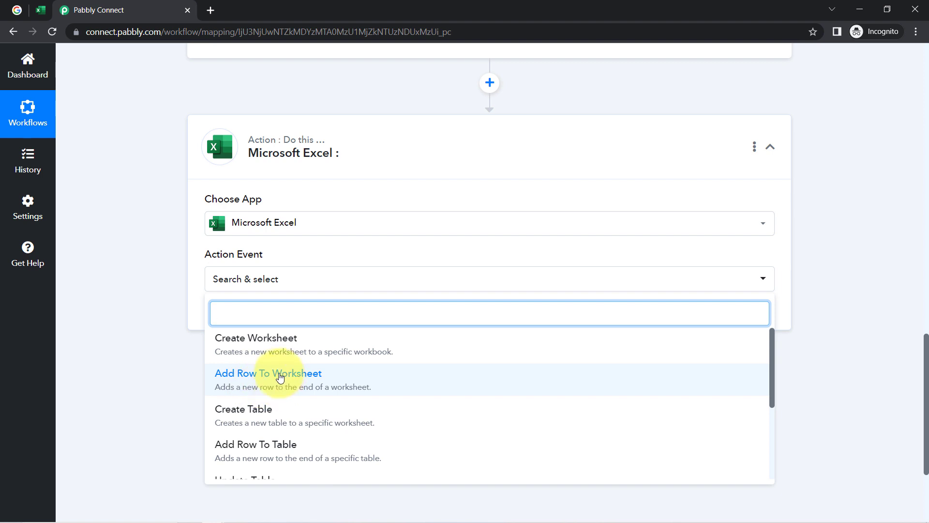
{"action": "left_click", "coordinate": [280, 377]}
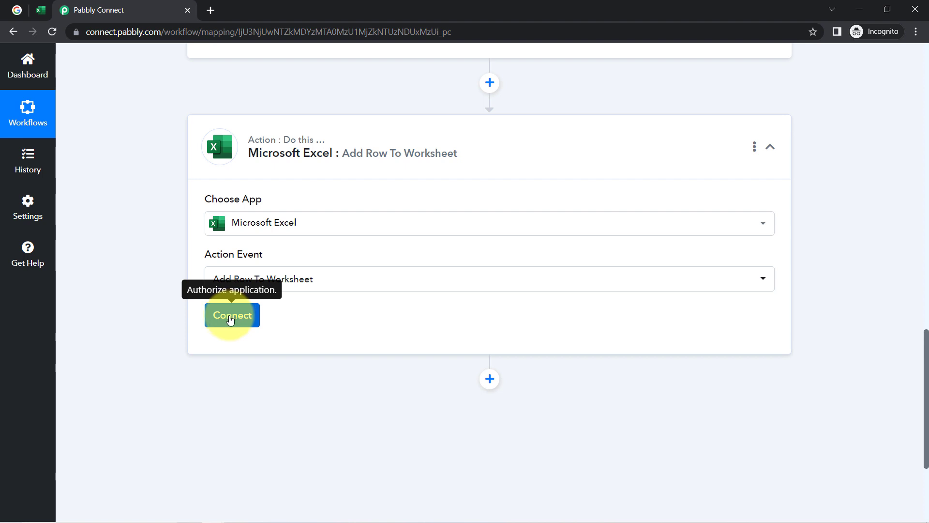
Connect the action through the existing Microsoft Excel #8 connection and save it.
{"action": "left_click", "coordinate": [230, 320]}
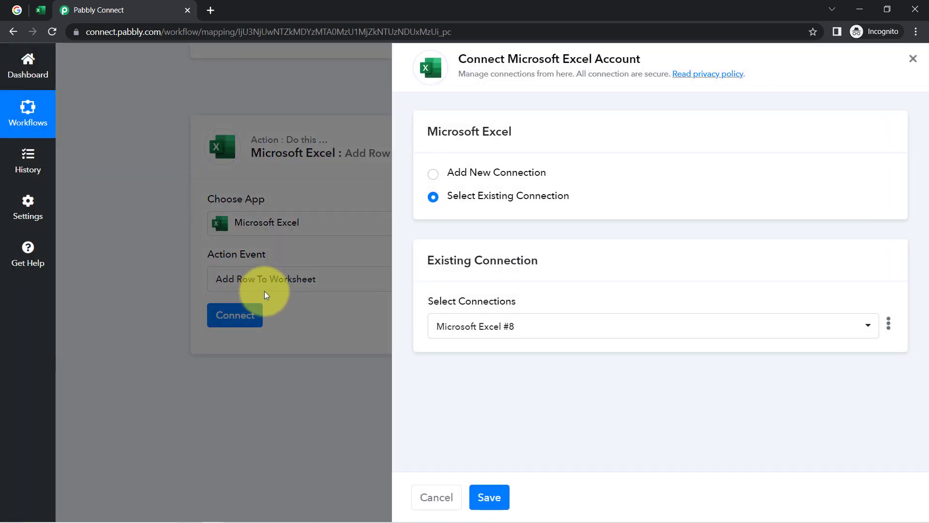
{"action": "left_click", "coordinate": [513, 178]}
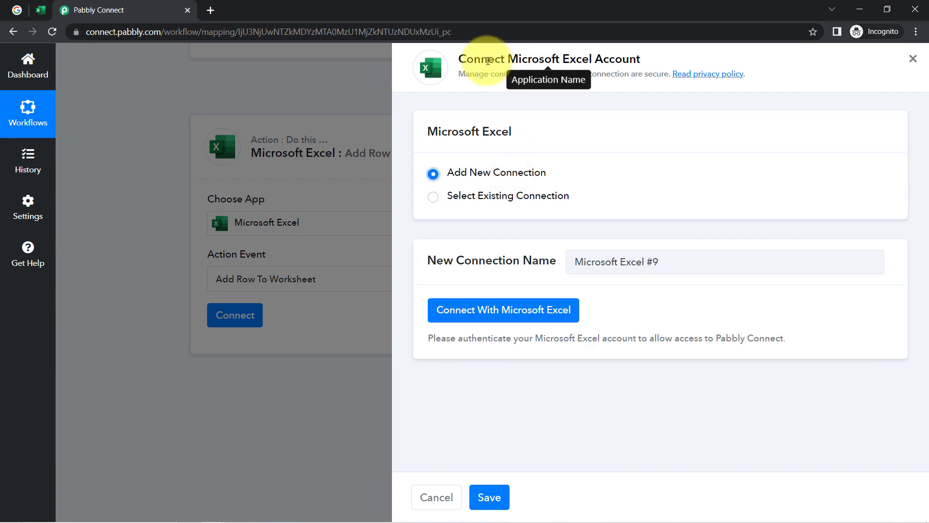
{"action": "left_click_drag", "start_coordinate": [481, 59], "coordinate": [644, 56]}
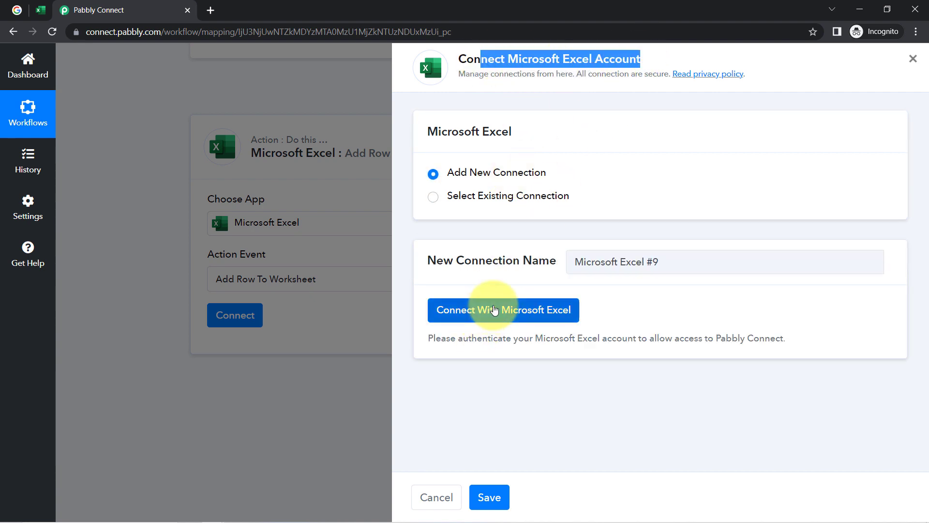
{"action": "left_click", "coordinate": [494, 309]}
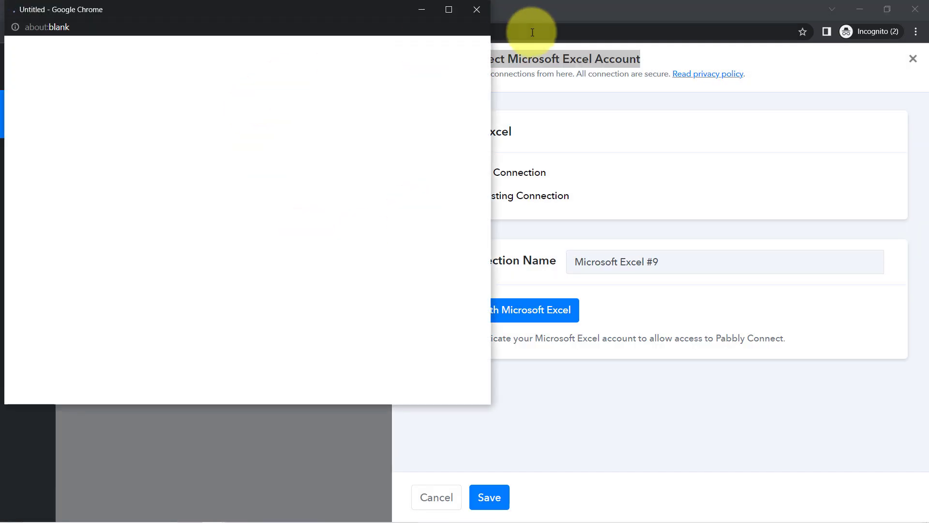
{"action": "left_click", "coordinate": [476, 11]}
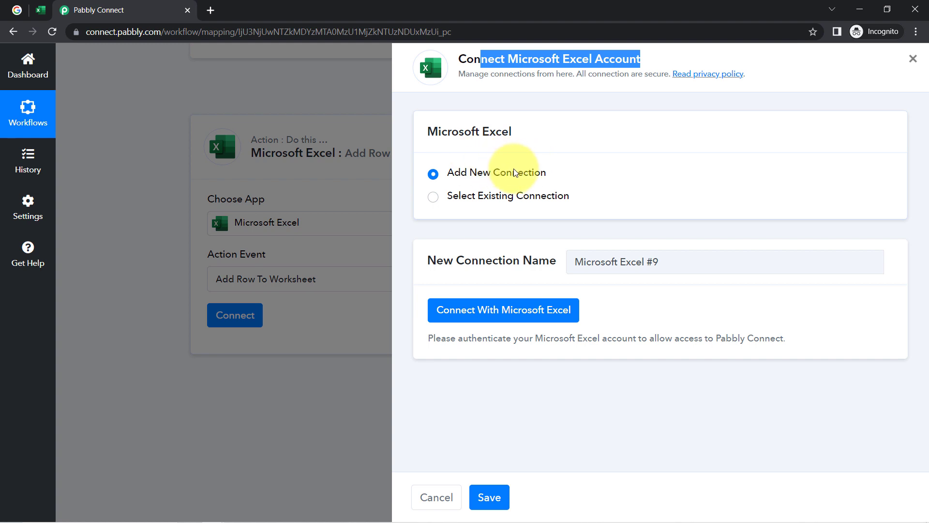
{"action": "left_click", "coordinate": [477, 199]}
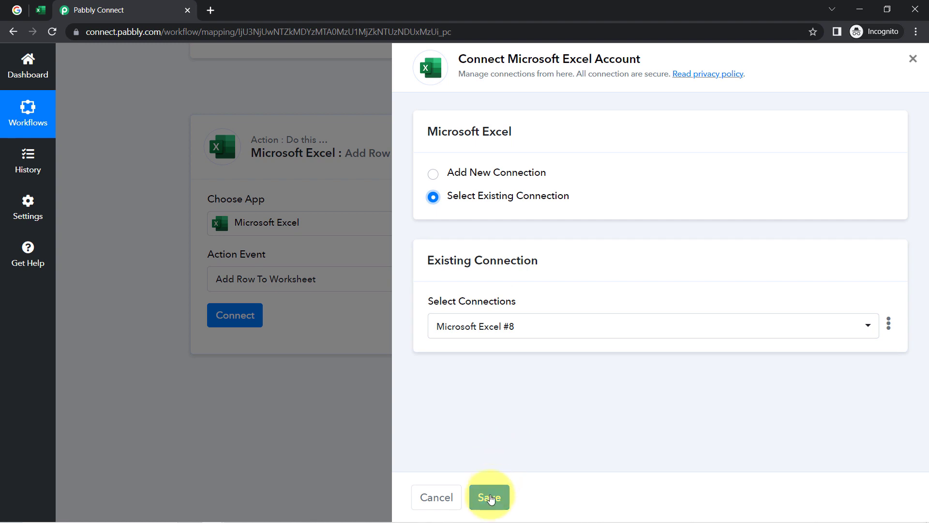
{"action": "left_click", "coordinate": [490, 498]}
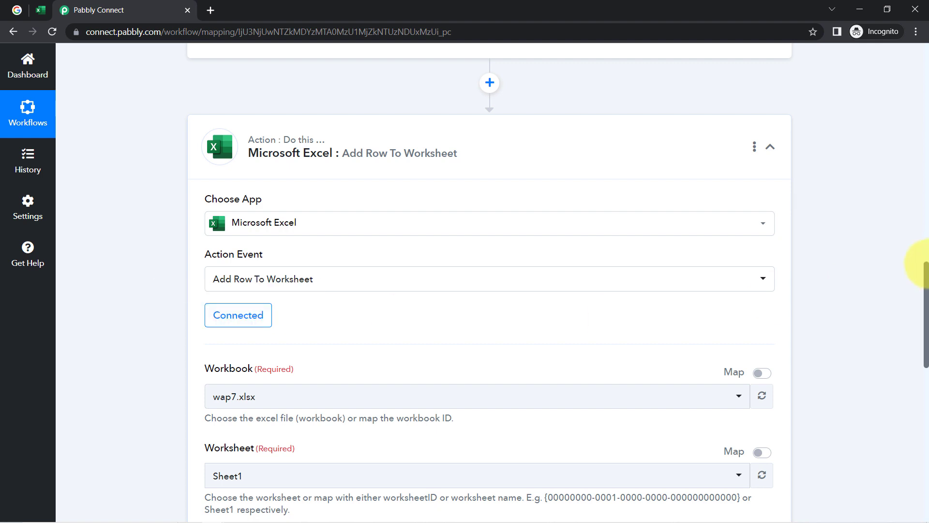
Open the Workbook list, then bring up the Excel Online reviews workbook.
{"action": "left_click_drag", "start_coordinate": [926, 276], "coordinate": [925, 320]}
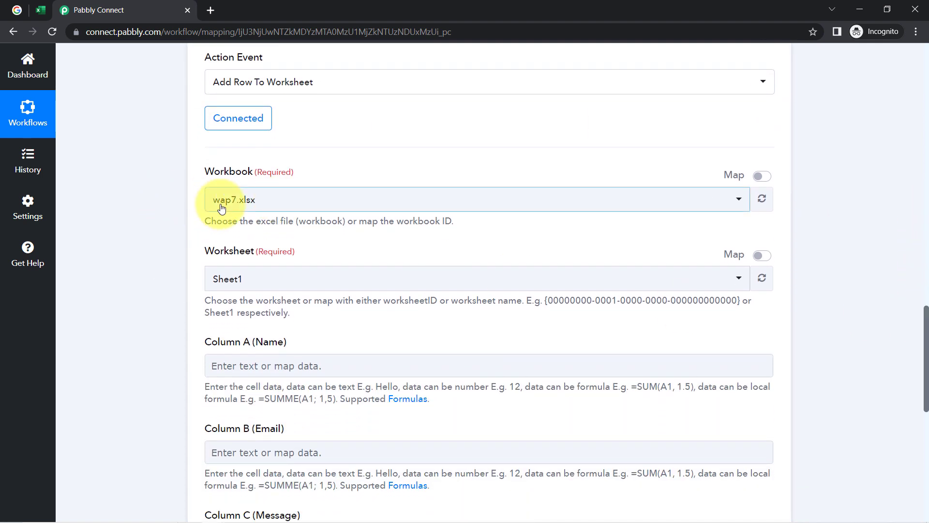
{"action": "left_click", "coordinate": [220, 205]}
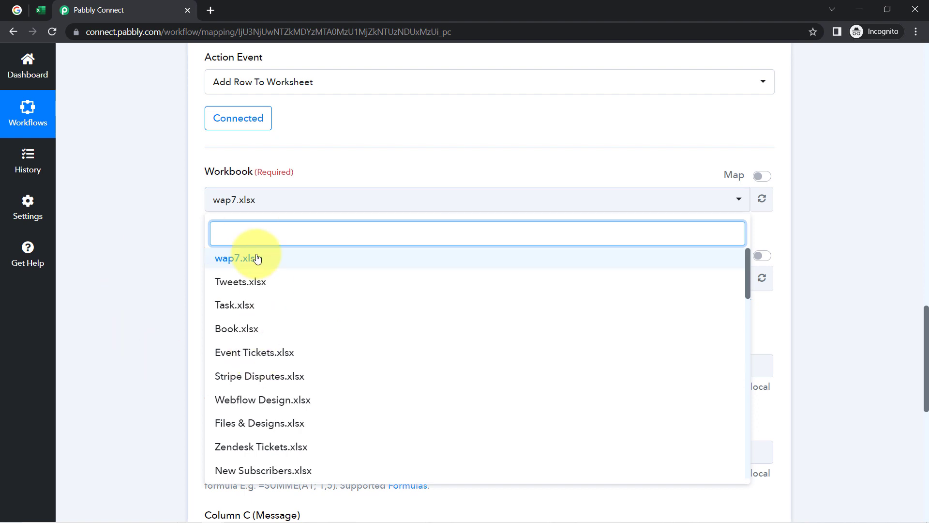
{"action": "left_click", "coordinate": [44, 8]}
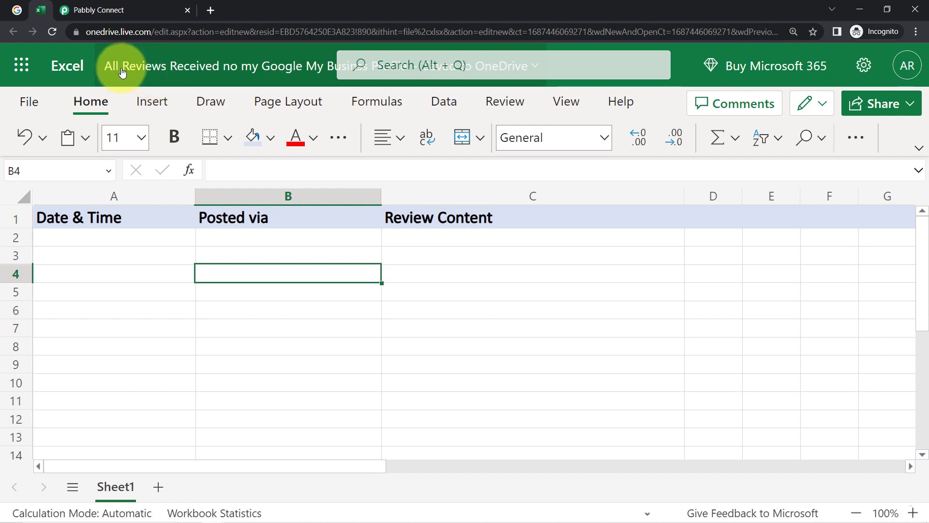
Correct 'no my' to 'on my' in the Excel workbook's file name.
{"action": "left_click", "coordinate": [230, 69]}
{"action": "left_click", "coordinate": [236, 146]}
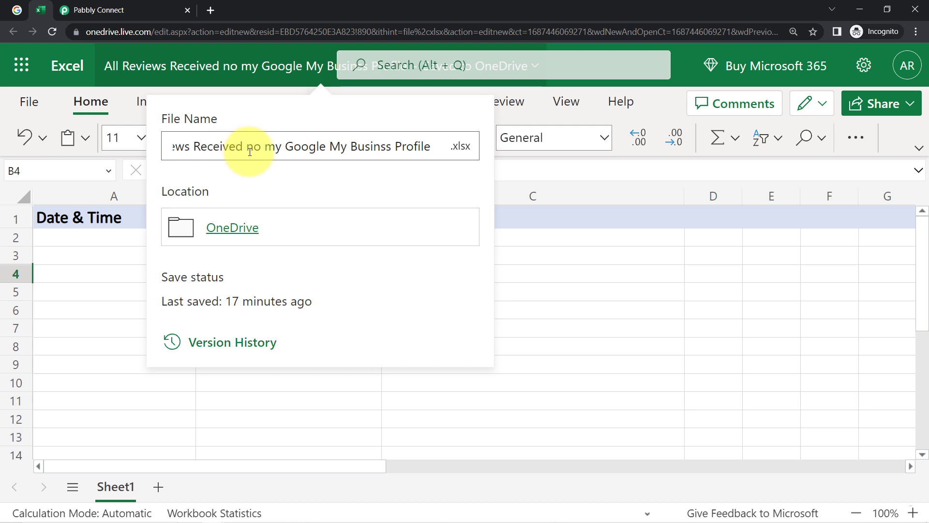
{"action": "type", "text": "on"}
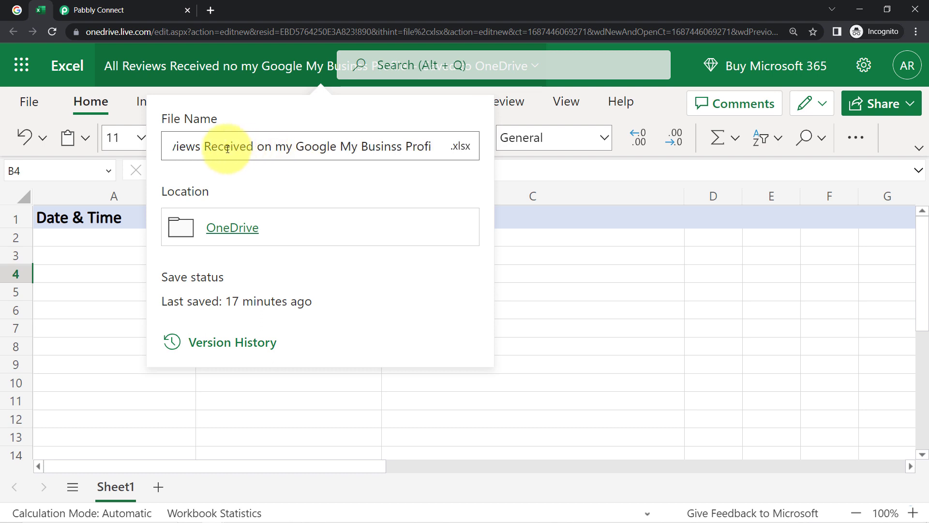
{"action": "left_click_drag", "start_coordinate": [276, 146], "coordinate": [445, 145]}
{"action": "left_click", "coordinate": [394, 145]}
{"action": "left_click", "coordinate": [80, 300]}
Pick the All Reviews Received workbook in Pabbly's Workbook field, searching 'all r'.
{"action": "left_click", "coordinate": [80, 8]}
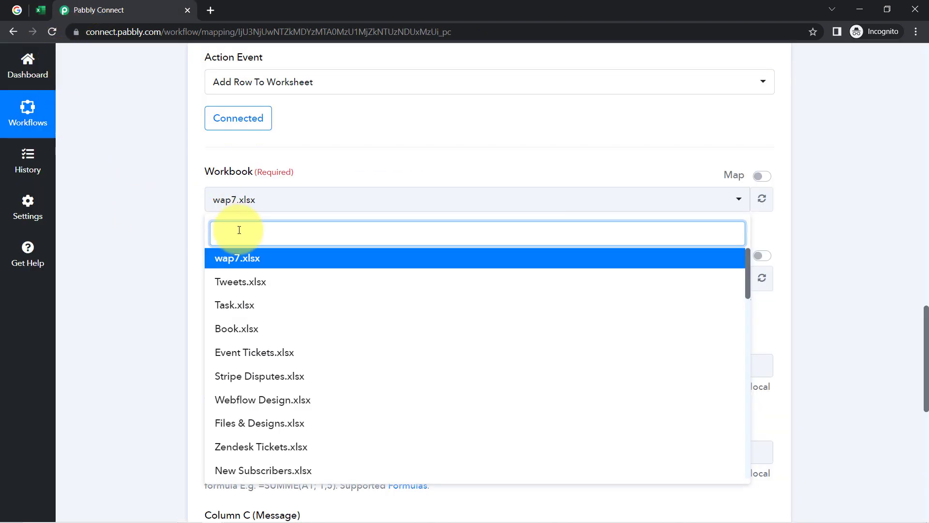
{"action": "type", "text": "all re"}
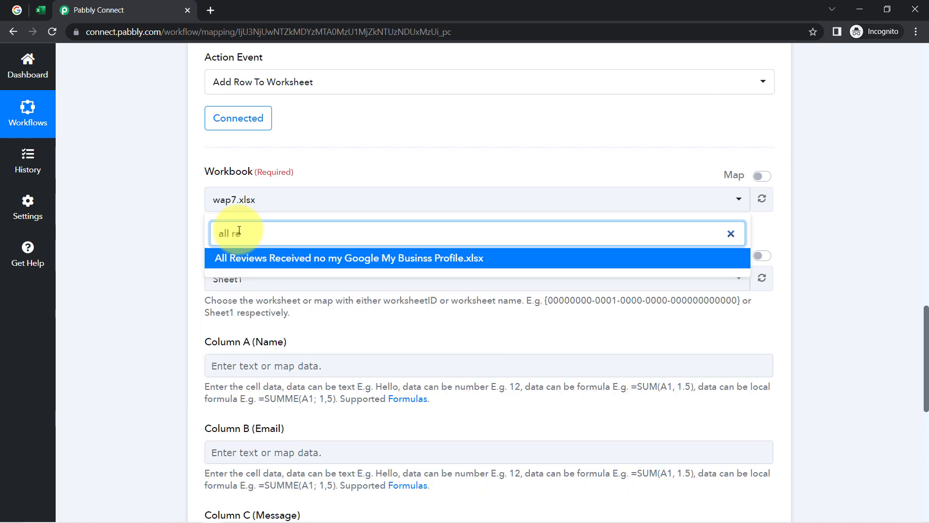
{"action": "left_click", "coordinate": [239, 260]}
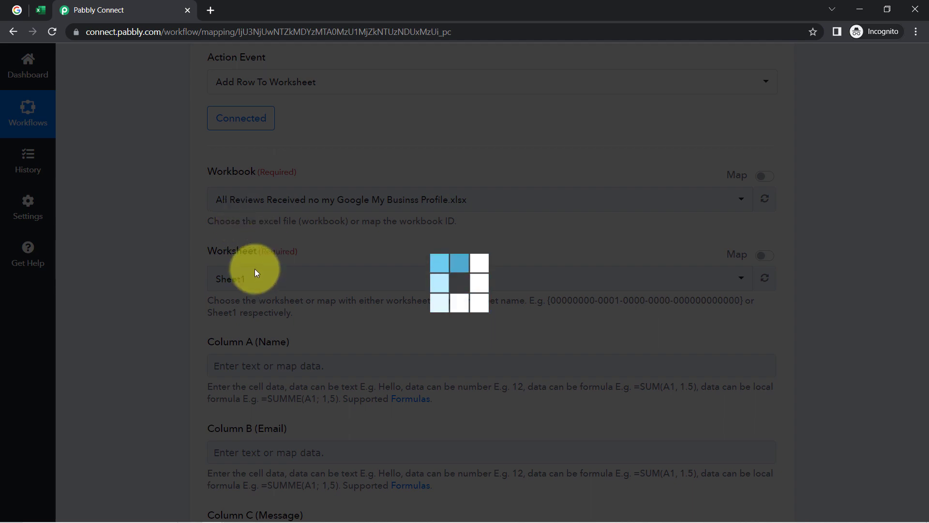
Review the sheet's Date & Time, Posted via and Review Content headers, then return to Pabbly.
{"action": "left_click", "coordinate": [42, 11]}
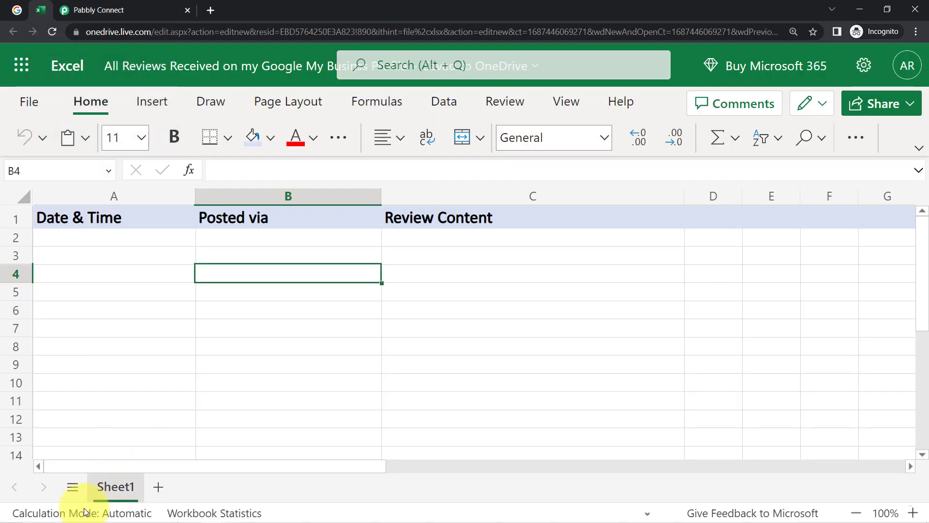
{"action": "left_click", "coordinate": [107, 3]}
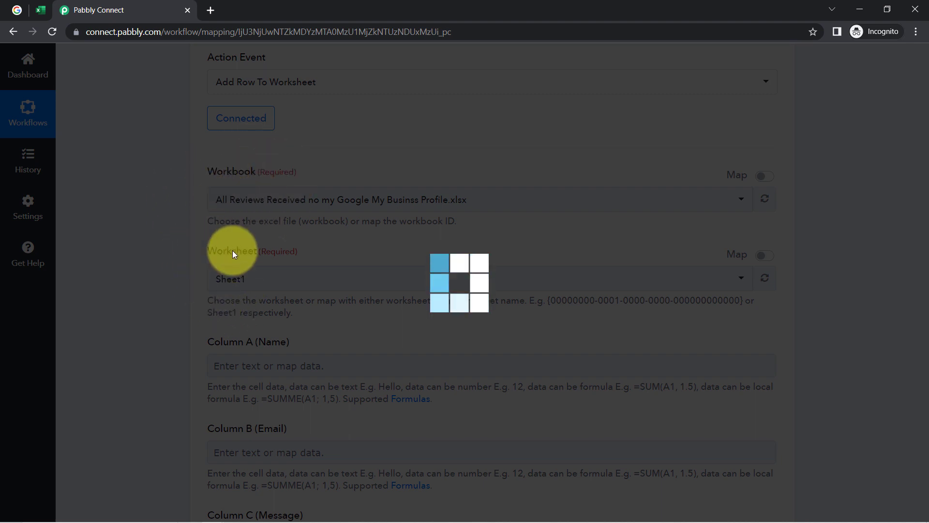
{"action": "left_click", "coordinate": [40, 9]}
{"action": "left_click", "coordinate": [94, 194]}
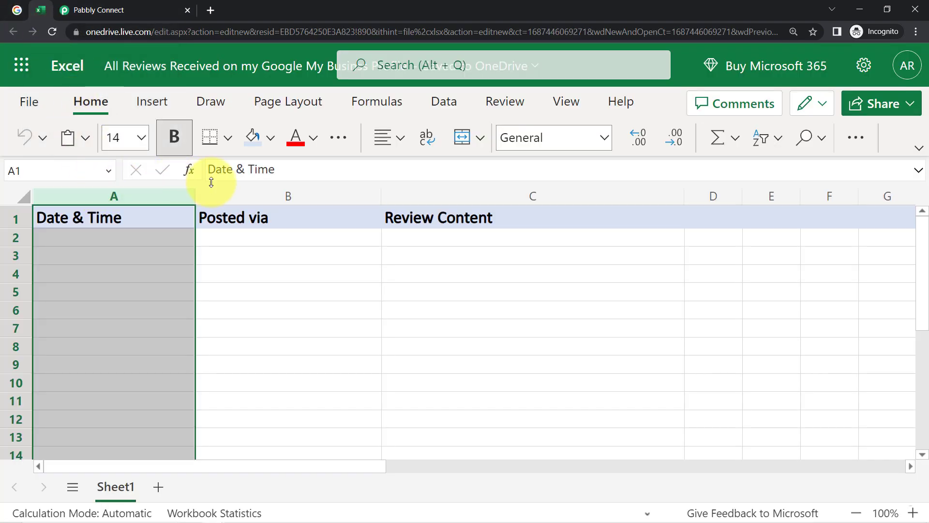
{"action": "left_click", "coordinate": [242, 196]}
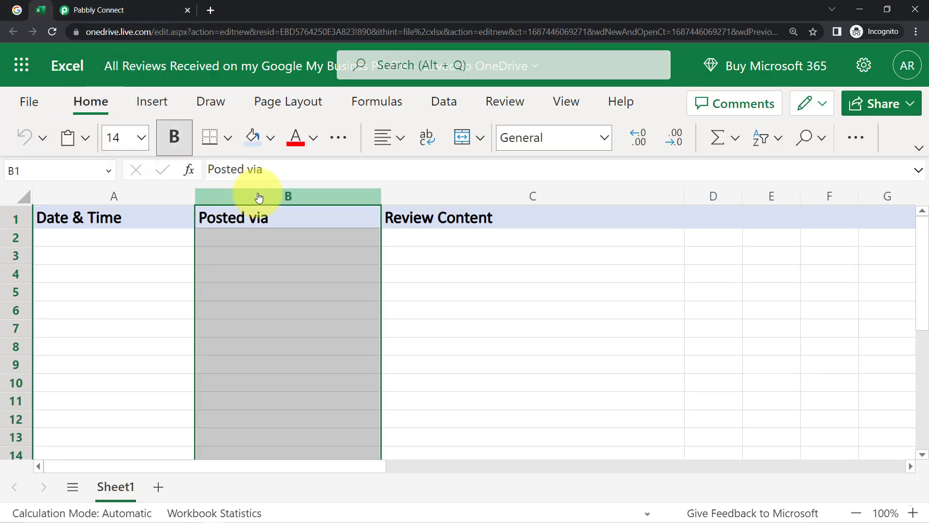
{"action": "left_click", "coordinate": [423, 193]}
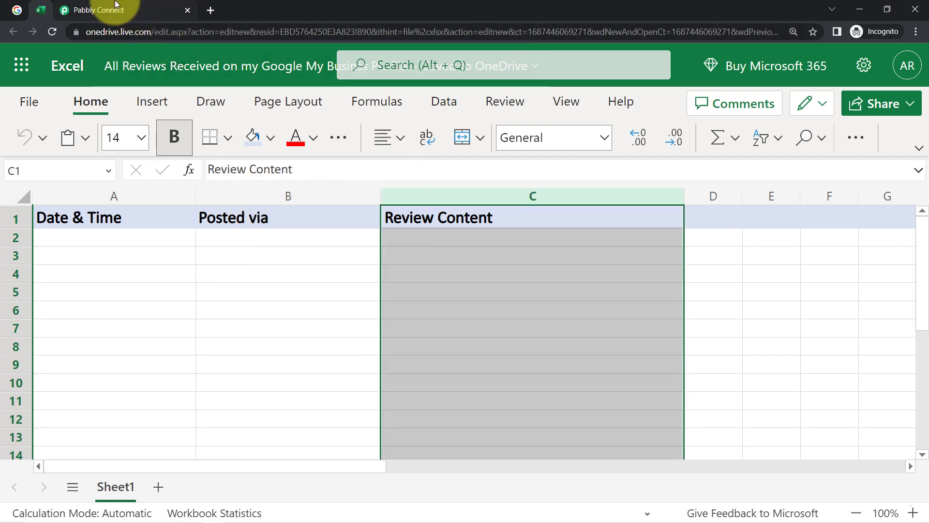
{"action": "left_click", "coordinate": [115, 6]}
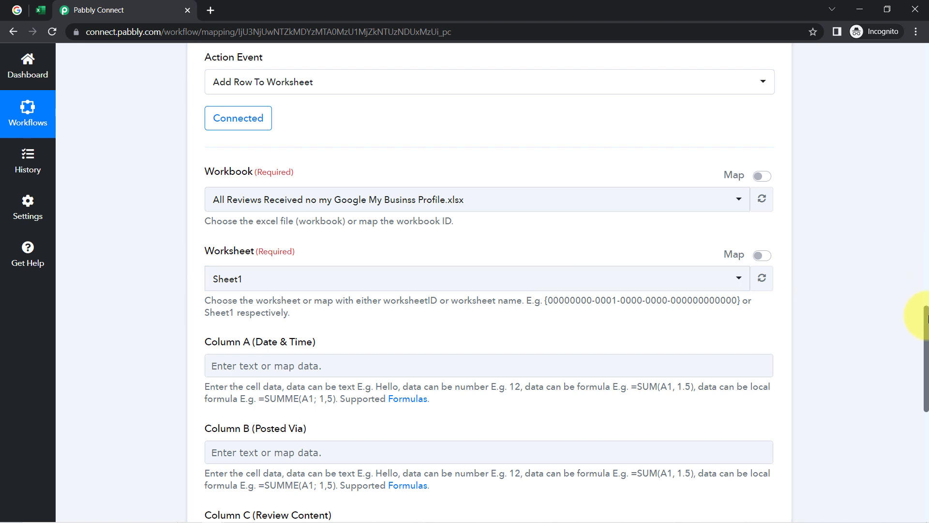
{"action": "left_click_drag", "start_coordinate": [926, 318], "coordinate": [926, 360]}
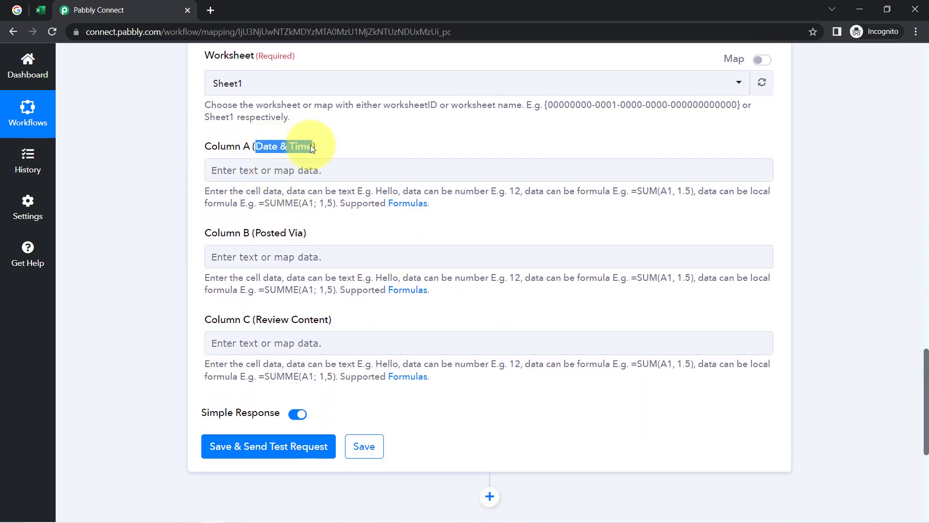
{"action": "left_click_drag", "start_coordinate": [256, 233], "coordinate": [310, 233]}
{"action": "left_click_drag", "start_coordinate": [268, 320], "coordinate": [350, 321]}
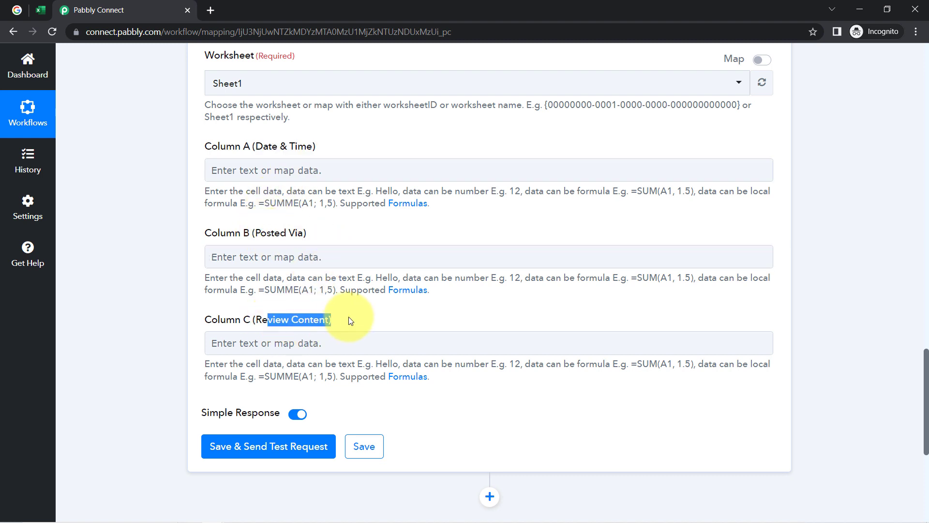
{"action": "left_click", "coordinate": [41, 10]}
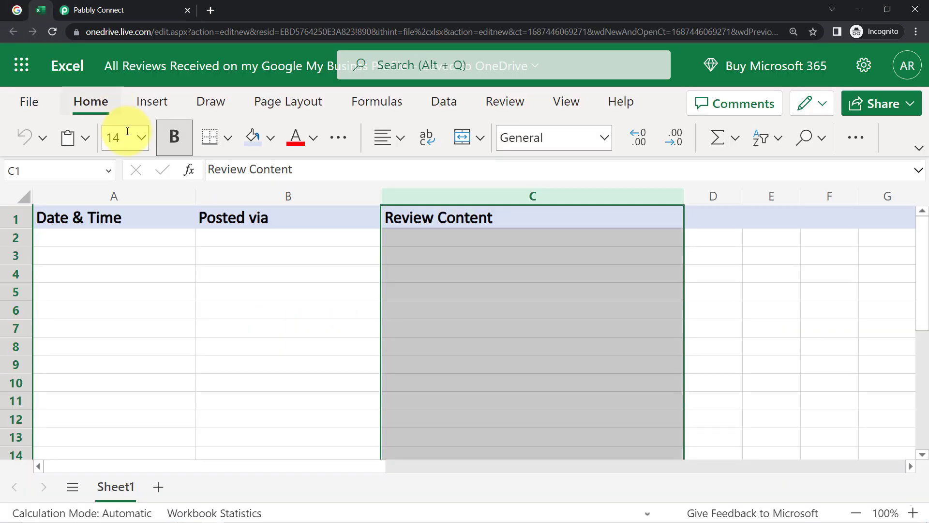
{"action": "left_click", "coordinate": [124, 196]}
{"action": "left_click", "coordinate": [286, 196]}
{"action": "left_click", "coordinate": [407, 198]}
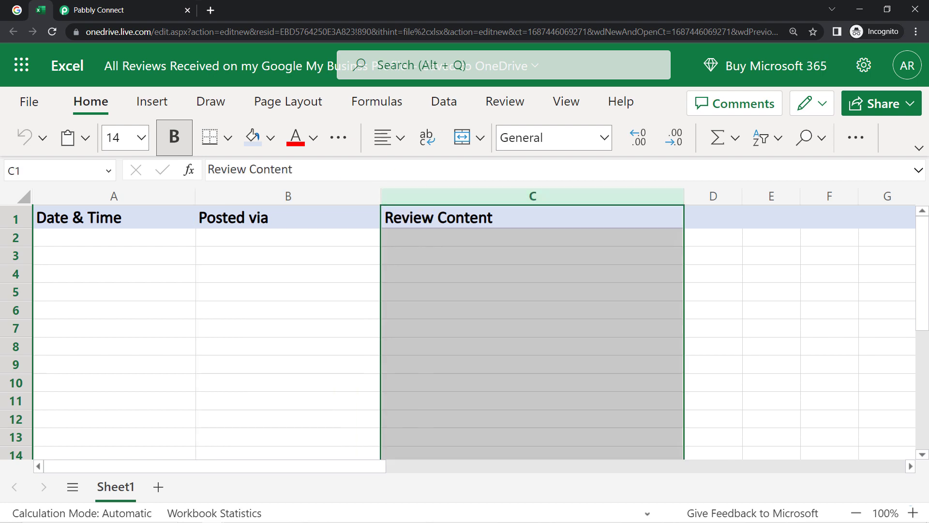
{"action": "left_click", "coordinate": [116, 9]}
{"action": "left_click", "coordinate": [224, 171]}
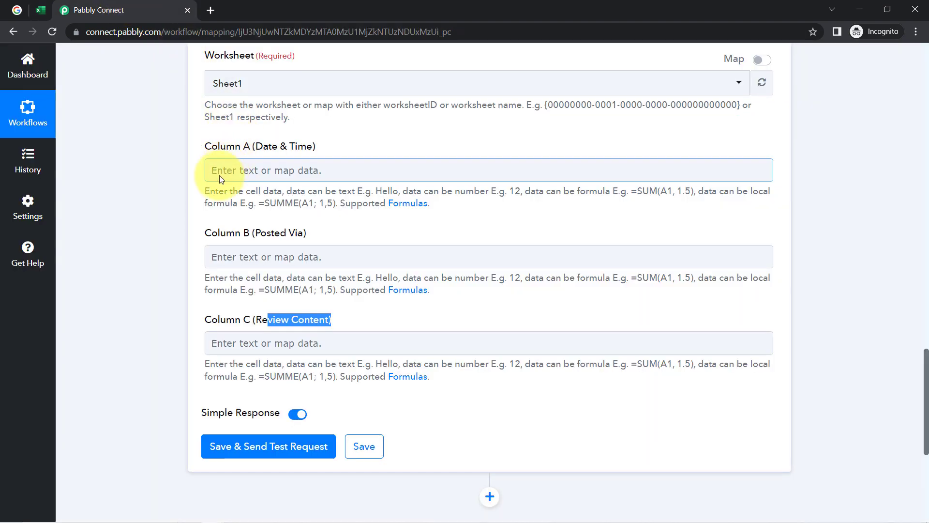
{"action": "left_click", "coordinate": [187, 242]}
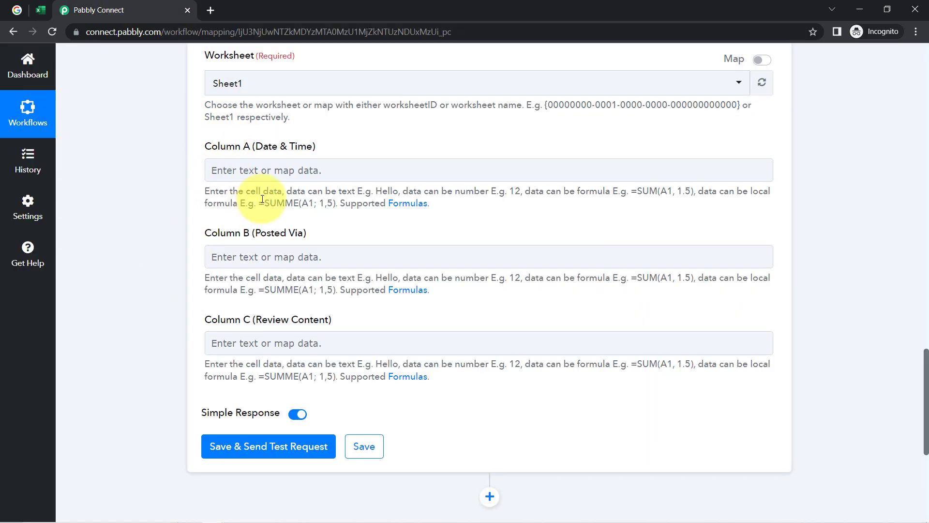
{"action": "left_click", "coordinate": [41, 11]}
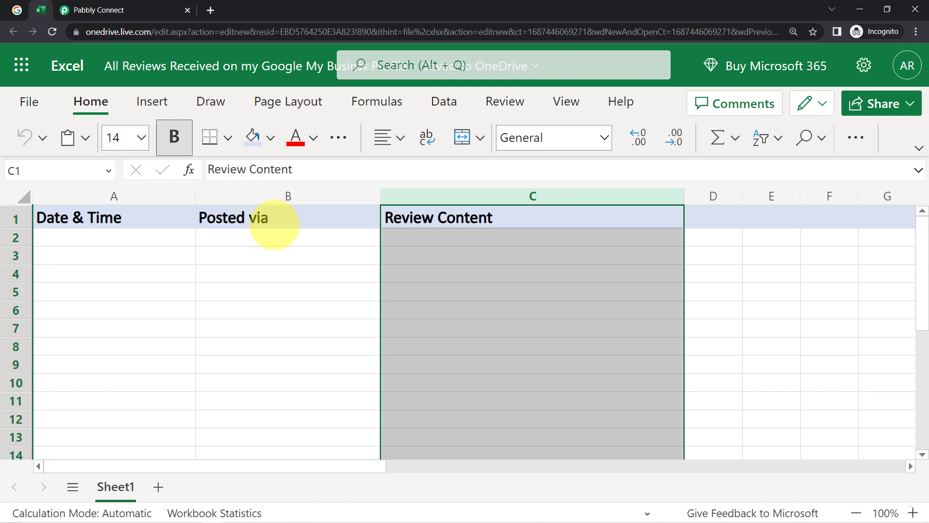
{"action": "left_click", "coordinate": [147, 6]}
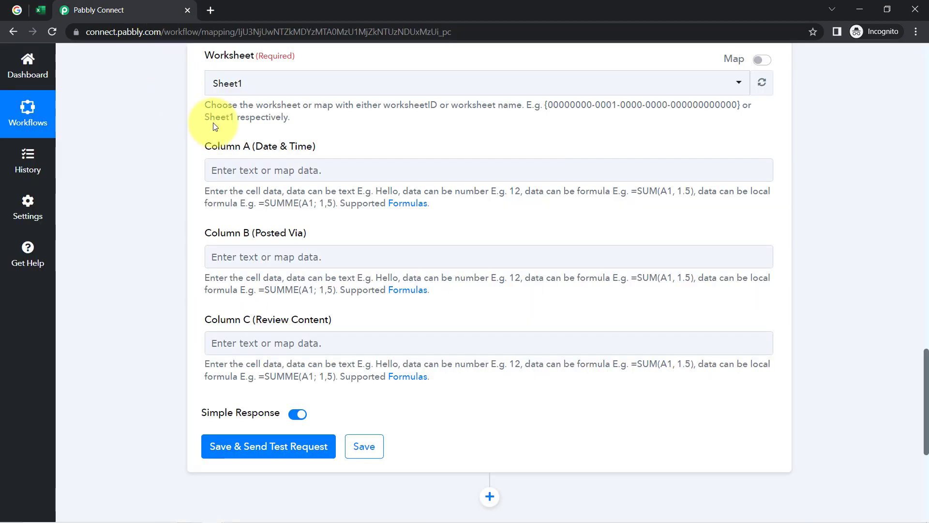
{"action": "left_click", "coordinate": [722, 179]}
{"action": "left_click", "coordinate": [792, 264]}
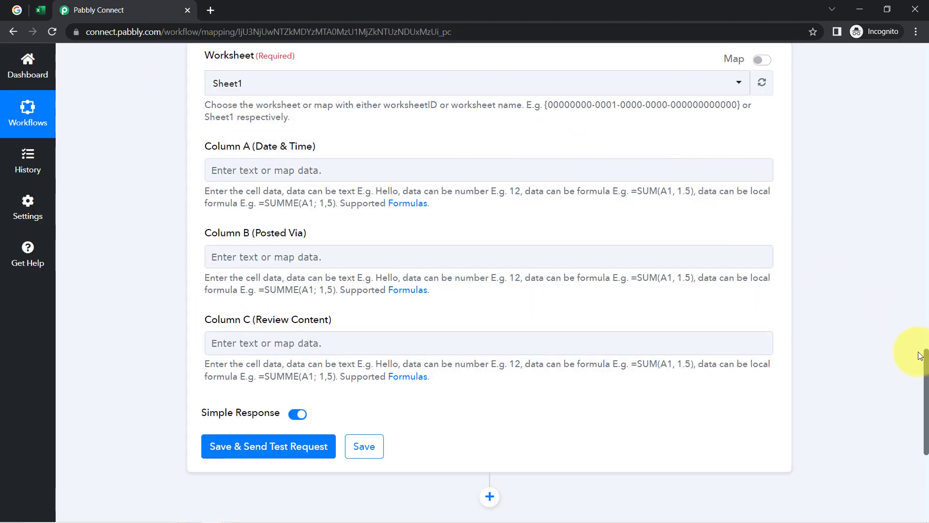
{"action": "left_click_drag", "start_coordinate": [924, 363], "coordinate": [893, 379]}
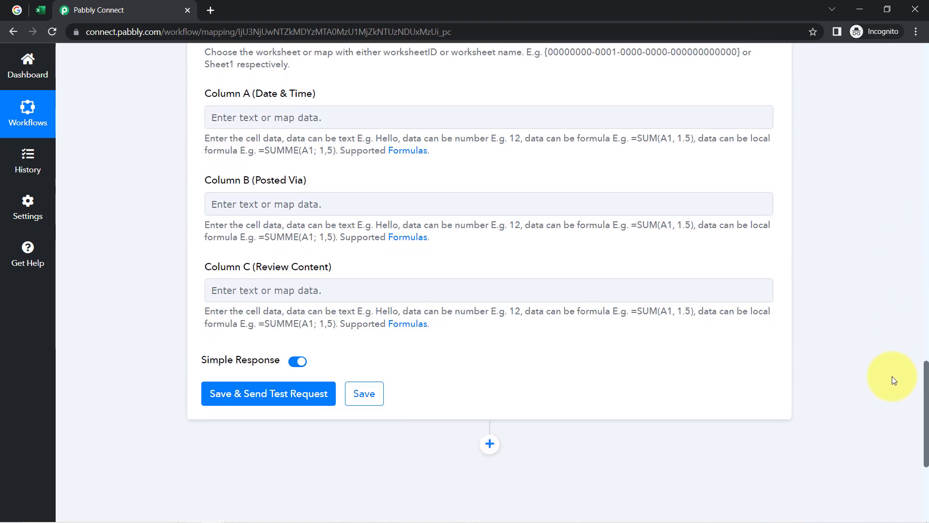
Map the review's CreateTime into Column A (Date & Time) and check its timestamp format.
{"action": "left_click", "coordinate": [237, 122]}
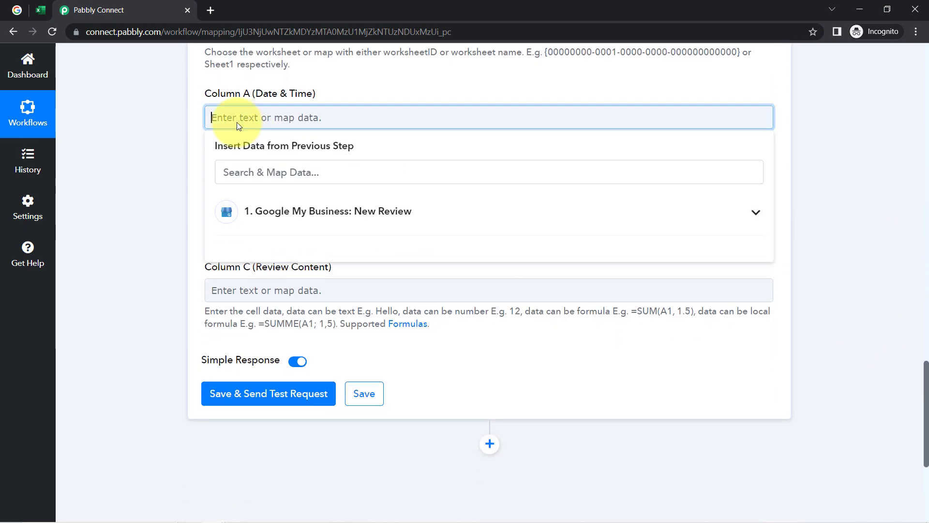
{"action": "left_click", "coordinate": [270, 211]}
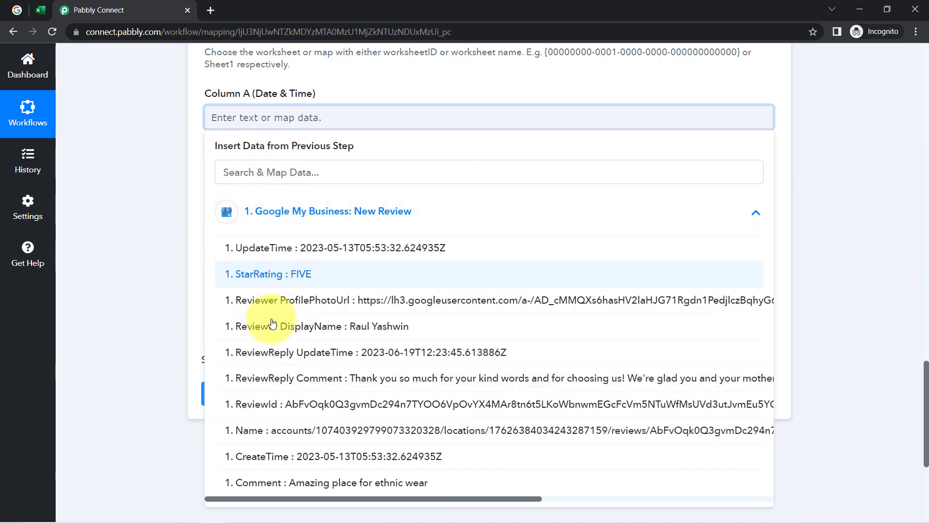
{"action": "scroll", "coordinate": [269, 310], "scroll_direction": "down", "scroll_amount": 2}
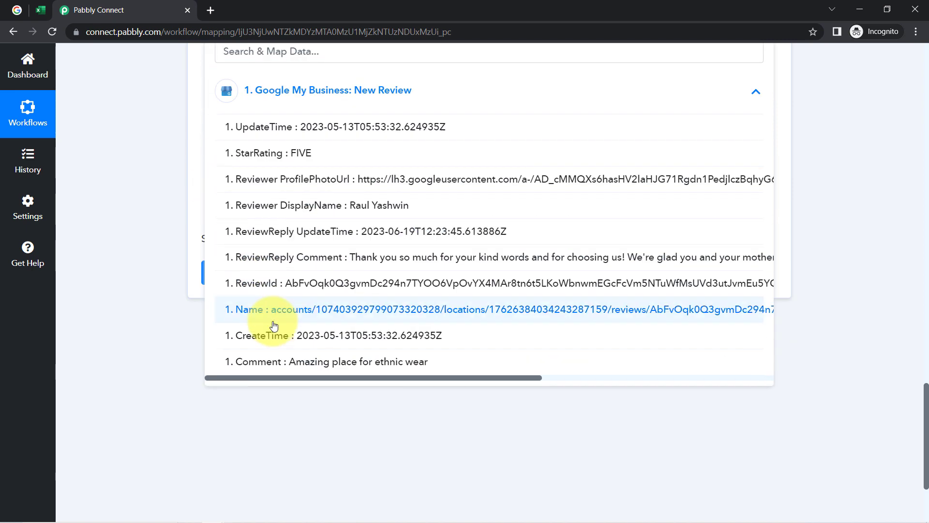
{"action": "left_click", "coordinate": [307, 335]}
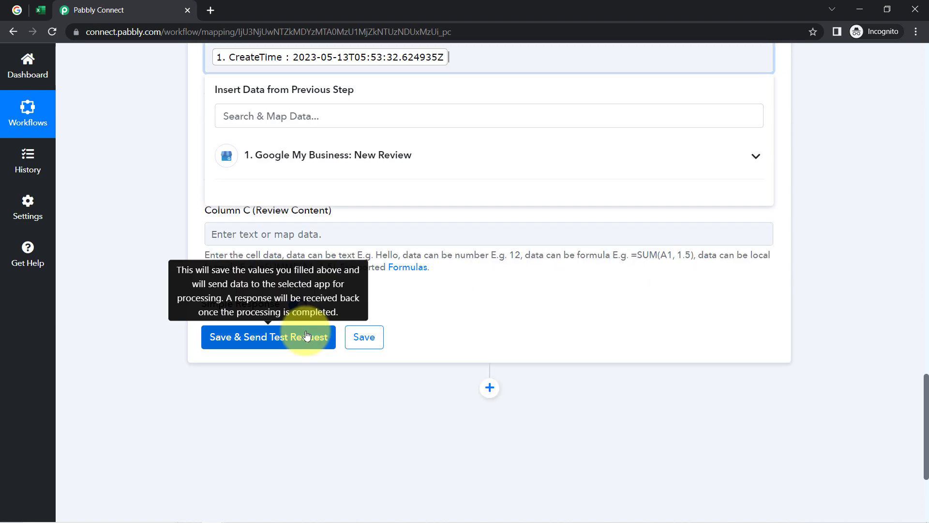
{"action": "left_click", "coordinate": [162, 100]}
{"action": "scroll", "coordinate": [341, 286], "scroll_direction": "up", "scroll_amount": 5}
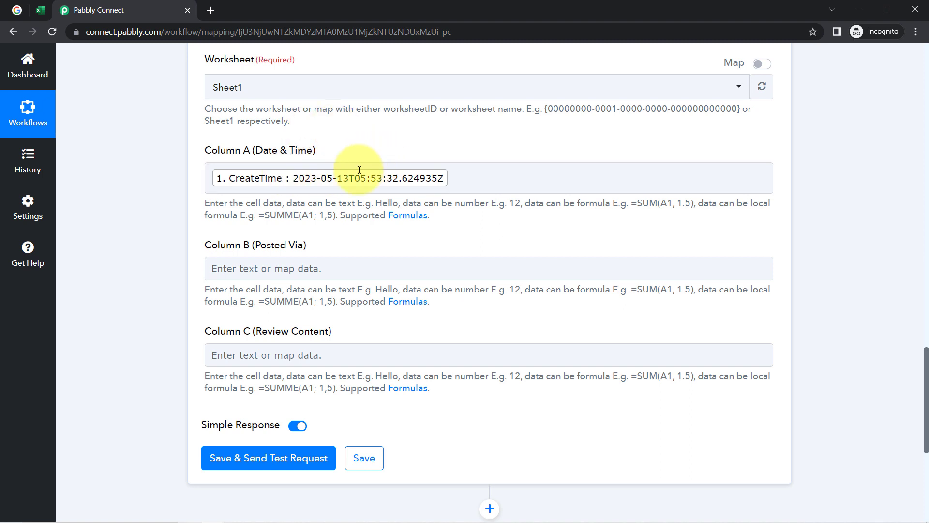
{"action": "left_click", "coordinate": [337, 192]}
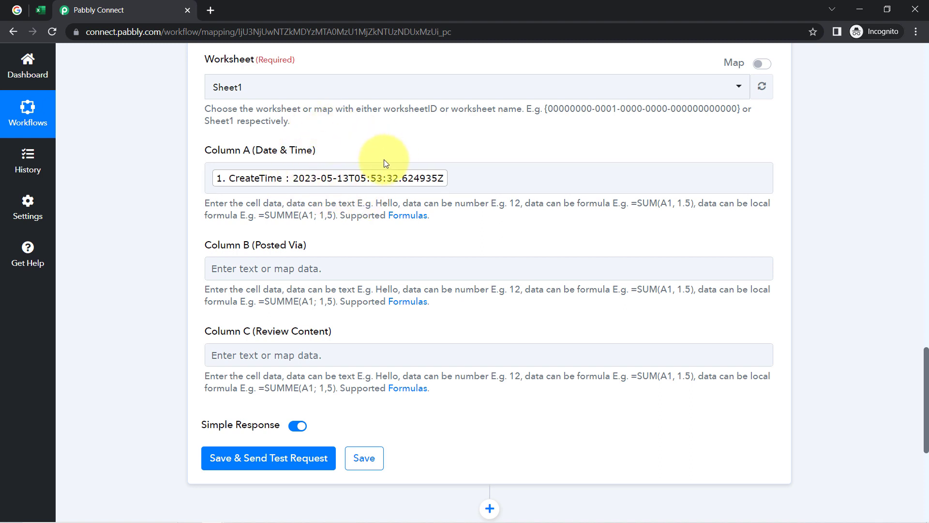
{"action": "left_click", "coordinate": [414, 179]}
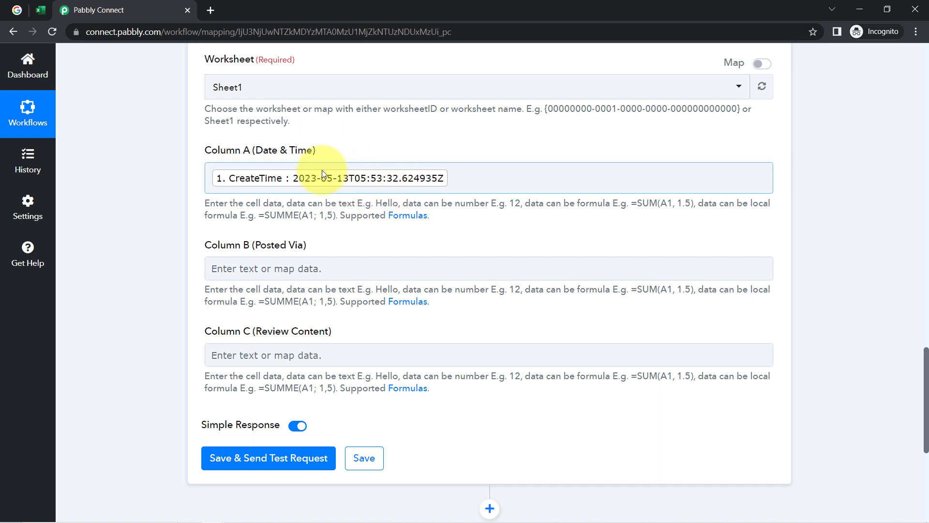
{"action": "left_click", "coordinate": [380, 189]}
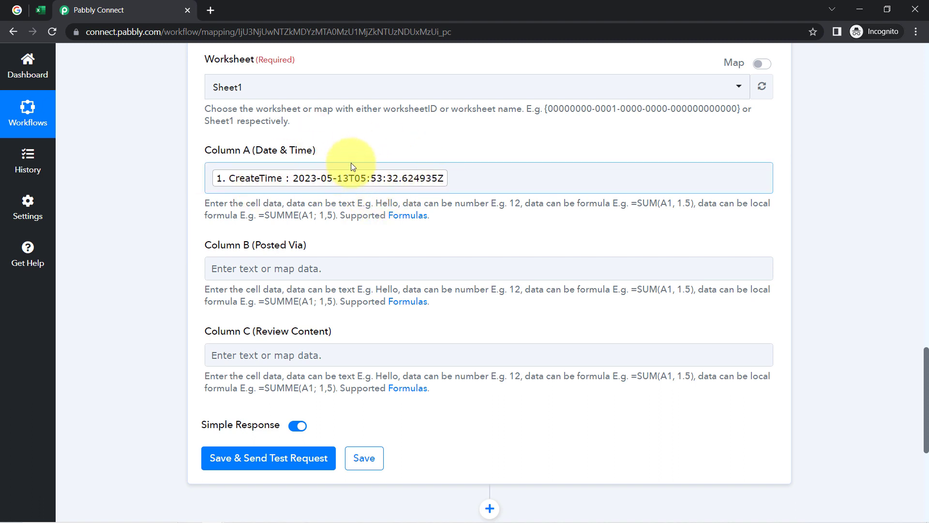
{"action": "left_click", "coordinate": [152, 215]}
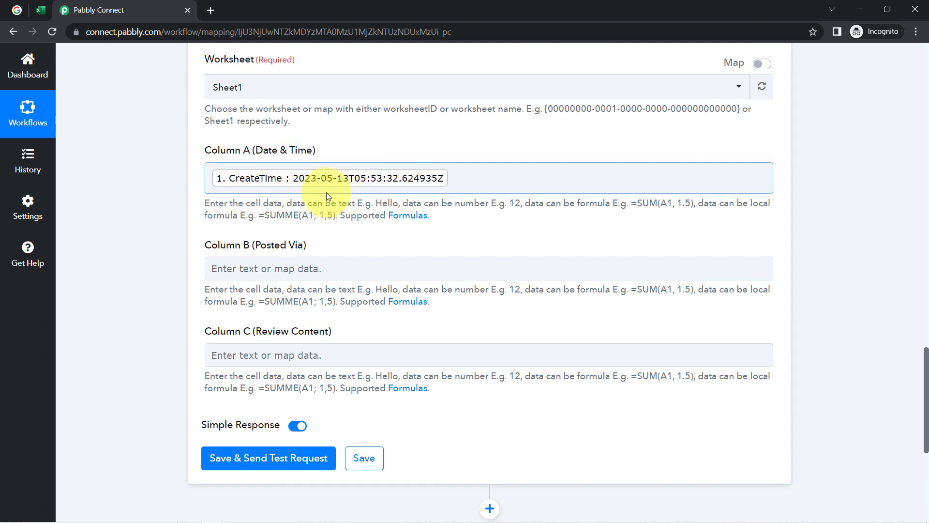
{"action": "scroll", "coordinate": [298, 227], "scroll_direction": "down", "scroll_amount": 1}
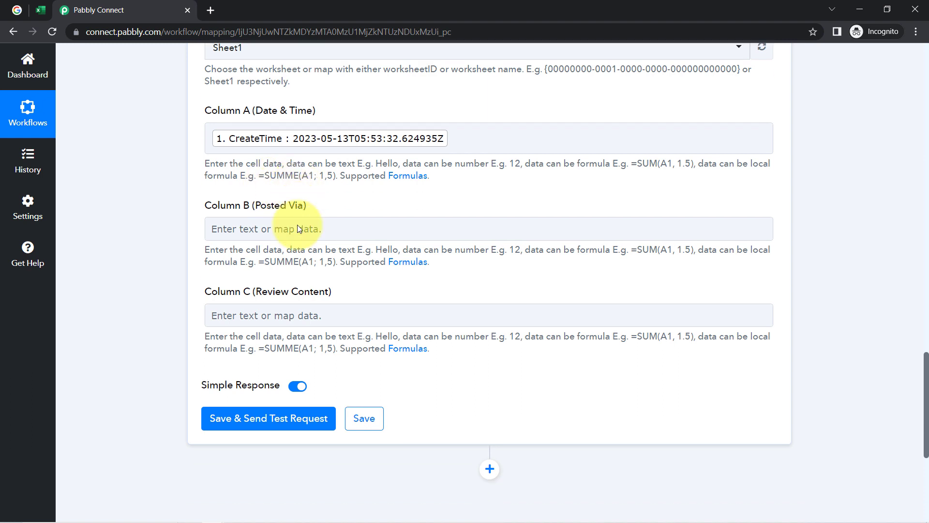
Map Reviewer DisplayName into Column B (Posted Via).
{"action": "left_click", "coordinate": [264, 205]}
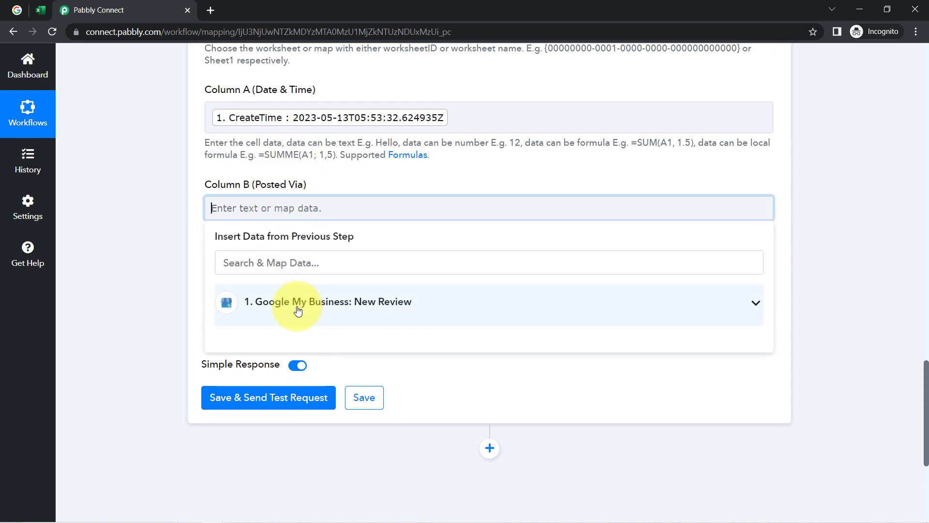
{"action": "left_click", "coordinate": [273, 304]}
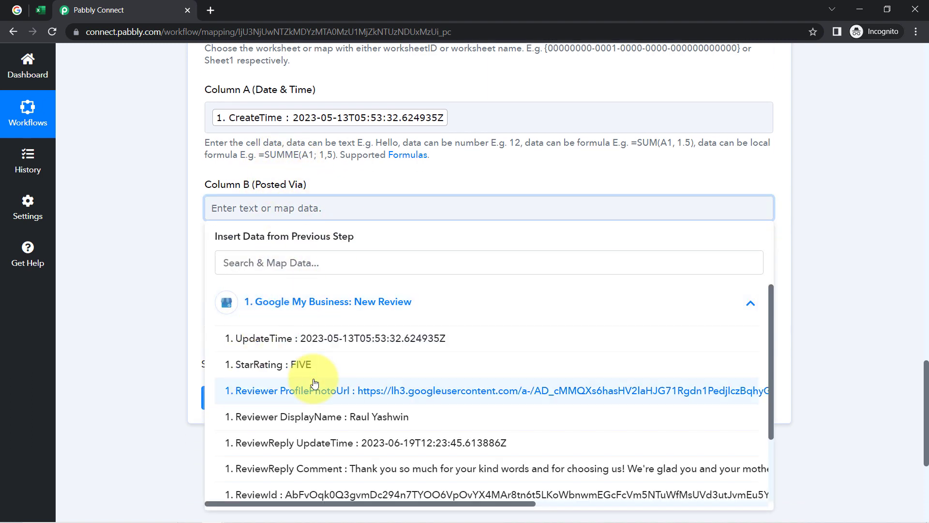
{"action": "left_click", "coordinate": [364, 417]}
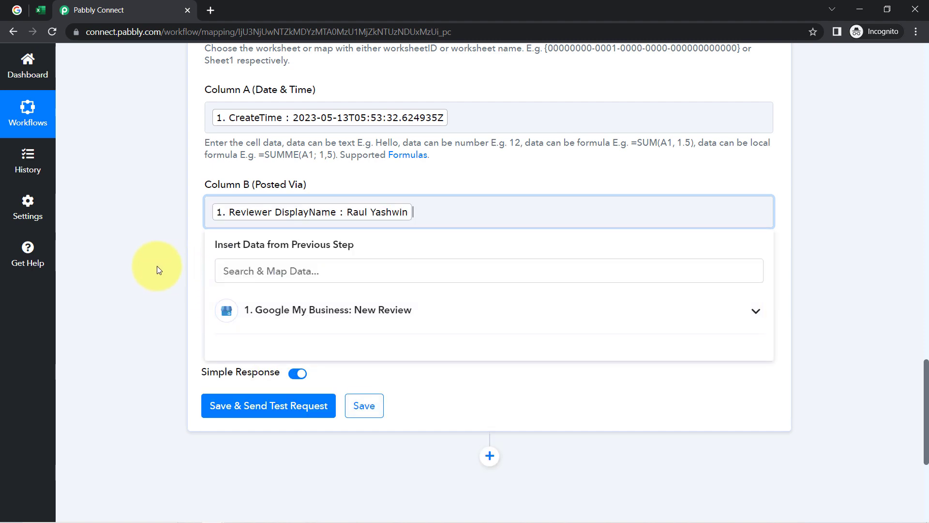
{"action": "left_click", "coordinate": [158, 266]}
{"action": "scroll", "coordinate": [223, 225], "scroll_direction": "down", "scroll_amount": 3}
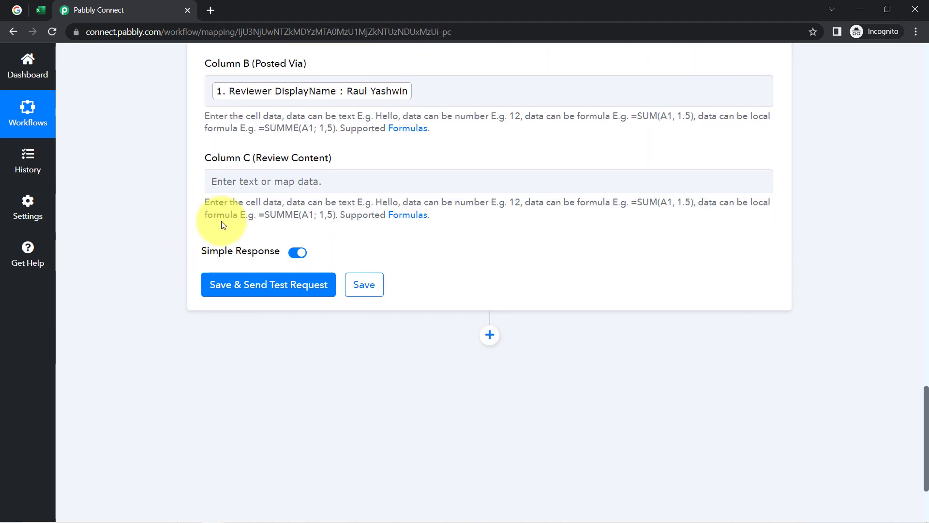
Map the review Comment into Column C (Review Content).
{"action": "left_click", "coordinate": [264, 182]}
{"action": "left_click", "coordinate": [256, 276]}
{"action": "scroll", "coordinate": [234, 388], "scroll_direction": "down", "scroll_amount": 2}
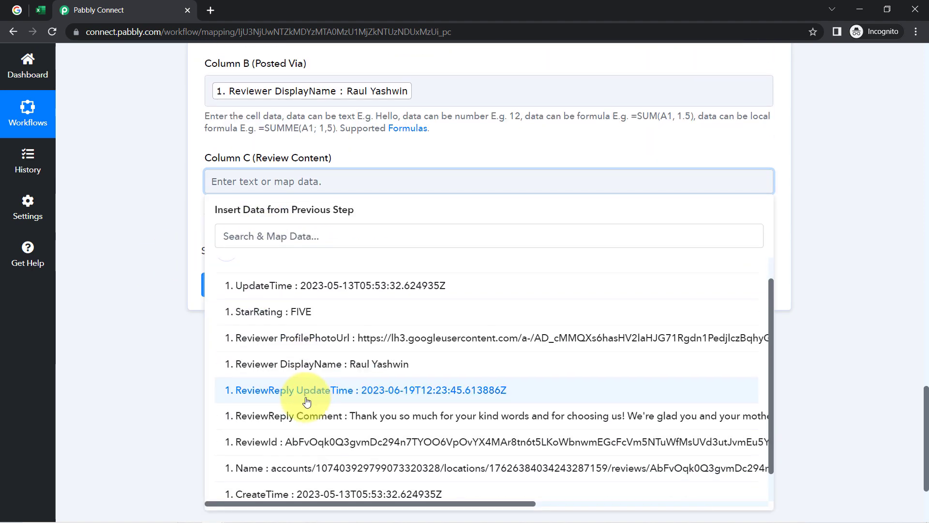
{"action": "left_click", "coordinate": [327, 489]}
{"action": "left_click", "coordinate": [130, 245]}
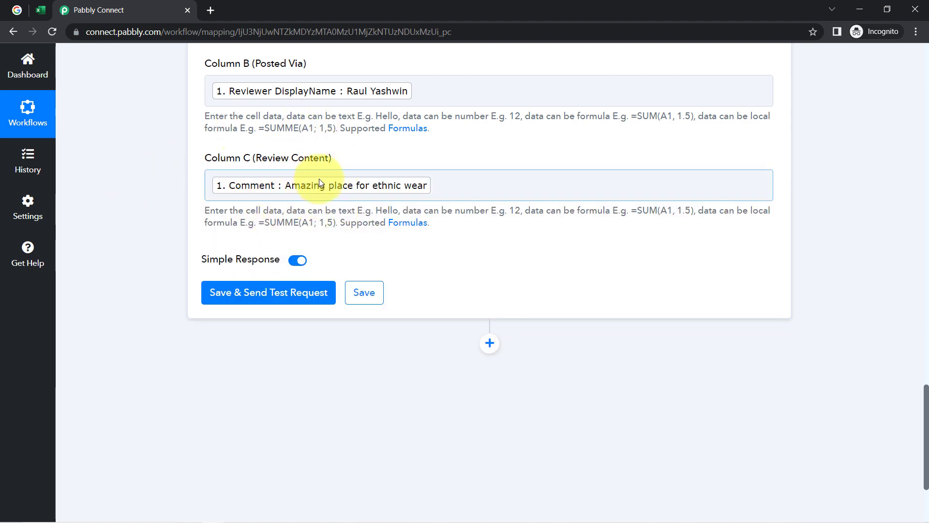
{"action": "scroll", "coordinate": [298, 120], "scroll_direction": "up", "scroll_amount": 3}
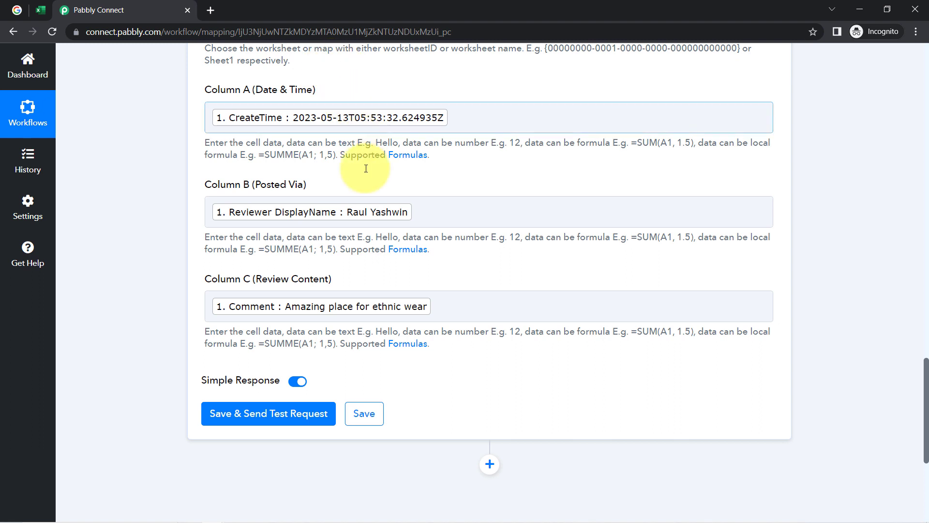
Check the Column B mapping and remove its stray text.
{"action": "scroll", "coordinate": [350, 195], "scroll_direction": "down", "scroll_amount": 1}
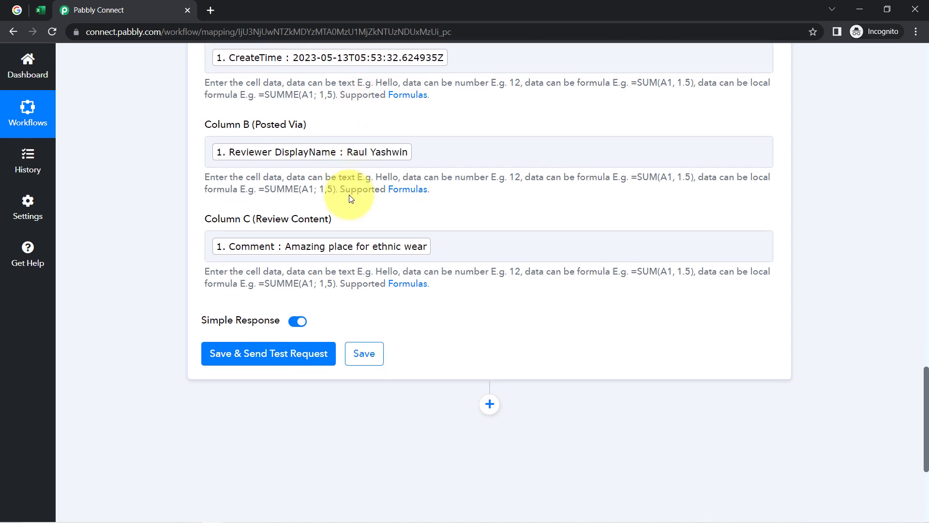
{"action": "left_click", "coordinate": [460, 152]}
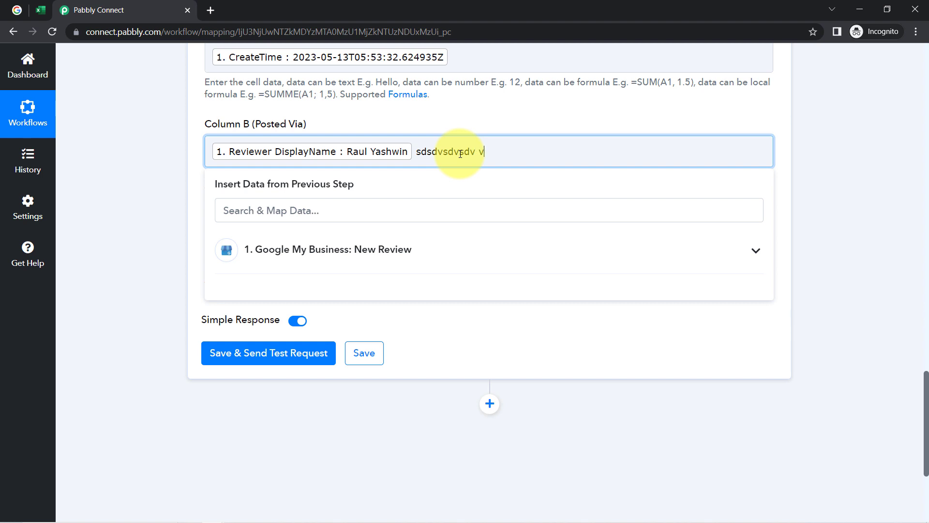
{"action": "left_click_drag", "start_coordinate": [417, 154], "coordinate": [509, 151]}
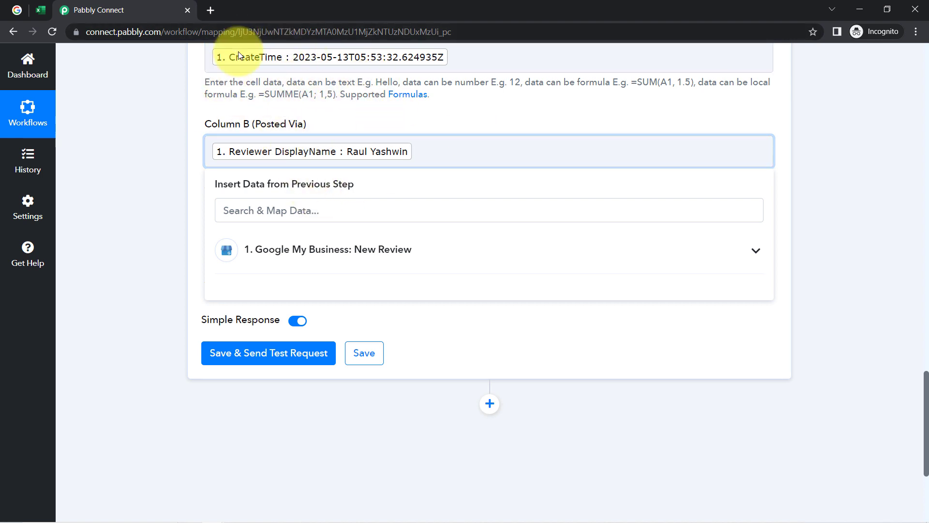
{"action": "left_click", "coordinate": [175, 193]}
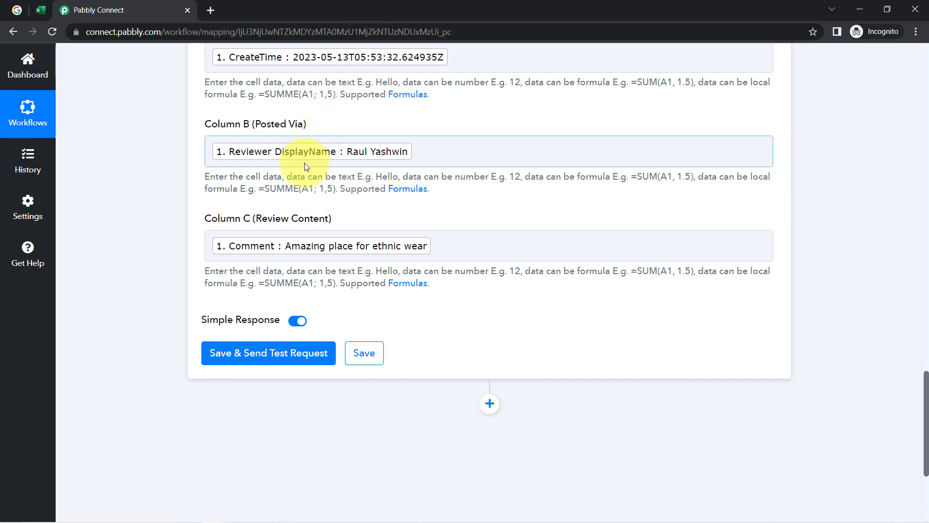
Save the Excel step and send a test request, returning next range A2:C2.
{"action": "scroll", "coordinate": [303, 170], "scroll_direction": "down", "scroll_amount": 3}
{"action": "scroll", "coordinate": [285, 199], "scroll_direction": "up", "scroll_amount": 1}
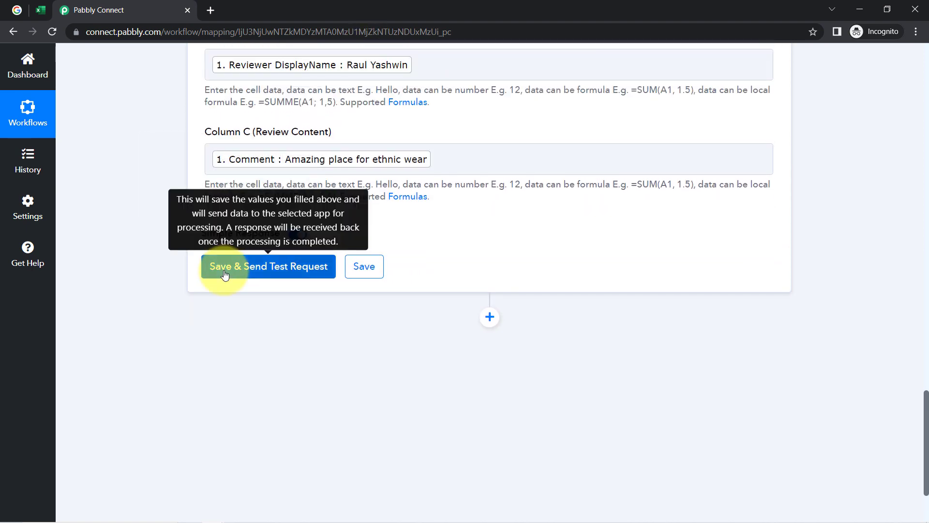
{"action": "left_click", "coordinate": [223, 268]}
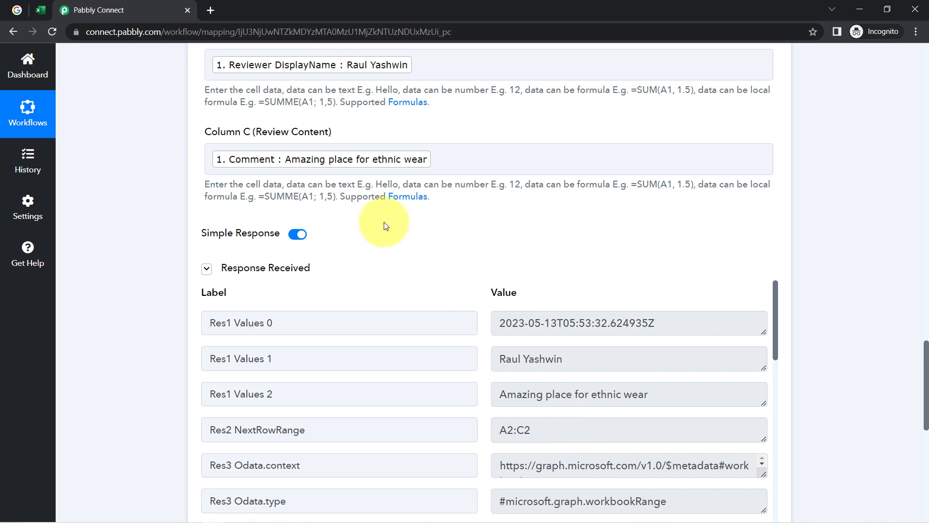
{"action": "left_click", "coordinate": [41, 10]}
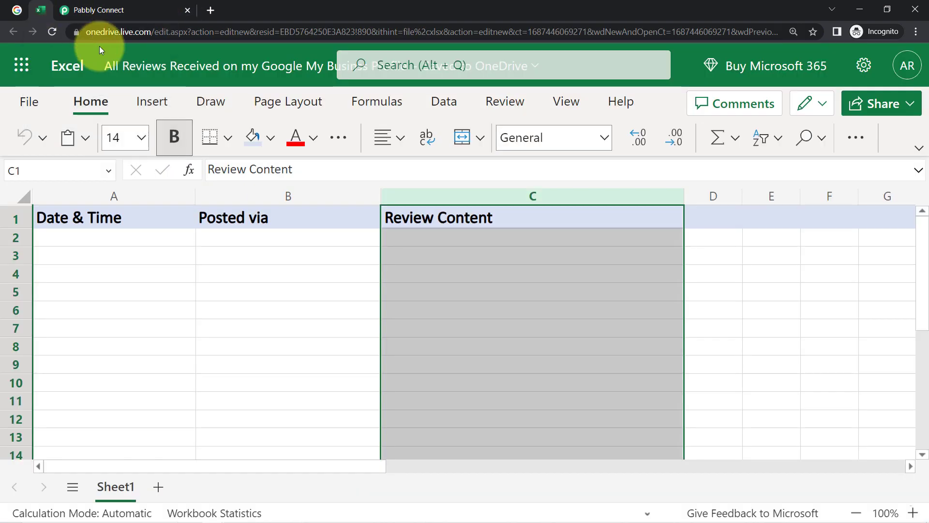
Reload the workbook, widen column A for the full timestamp, and inspect cells B2 and C2.
{"action": "left_click", "coordinate": [52, 32]}
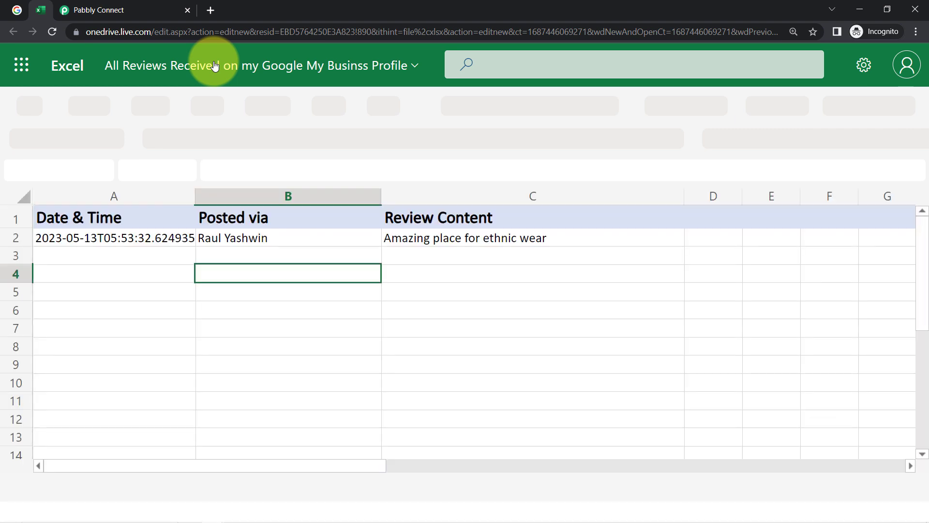
{"action": "left_click", "coordinate": [114, 254]}
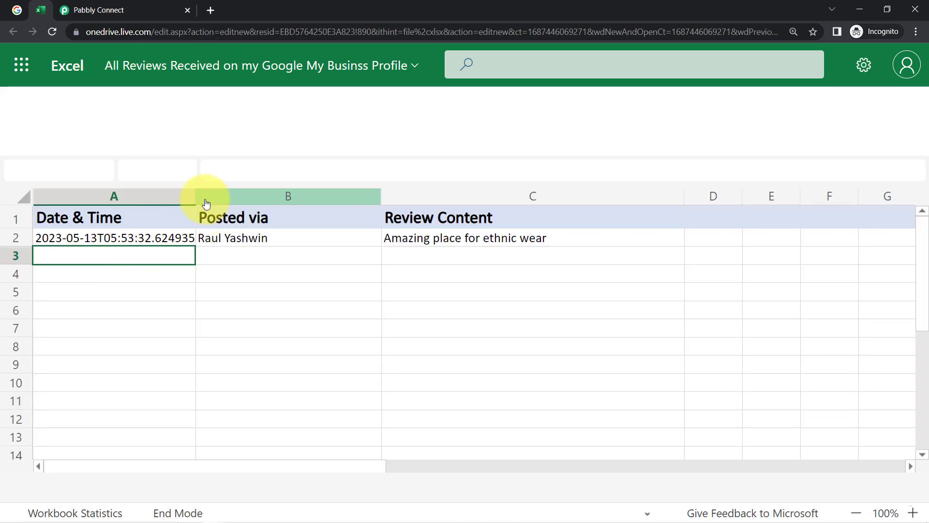
{"action": "left_click_drag", "start_coordinate": [194, 129], "coordinate": [252, 130]}
{"action": "left_click", "coordinate": [313, 170]}
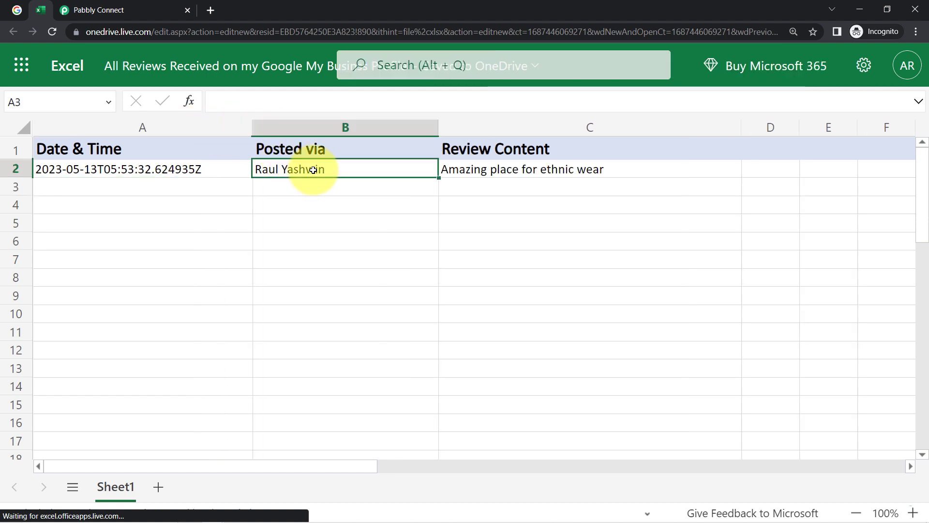
{"action": "left_click", "coordinate": [494, 170]}
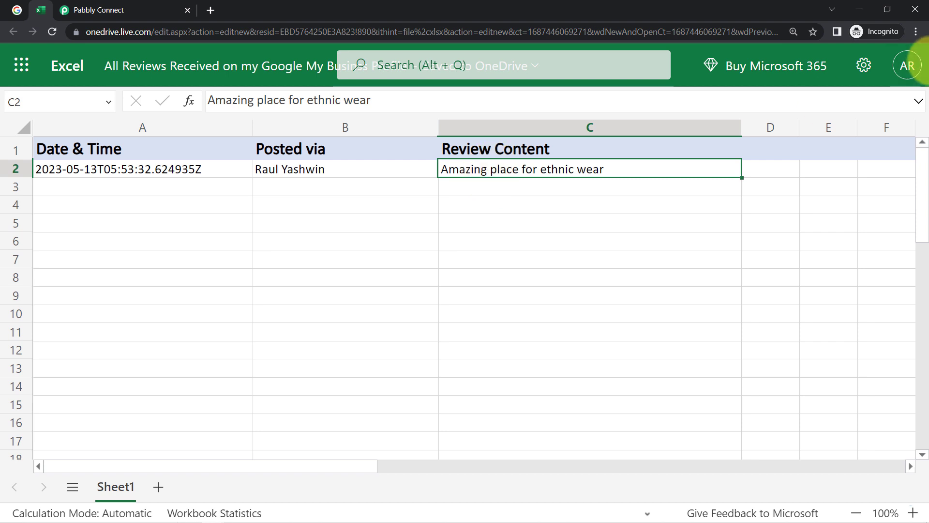
Increase the browser page zoom on the Excel sheet.
{"action": "left_click", "coordinate": [916, 31]}
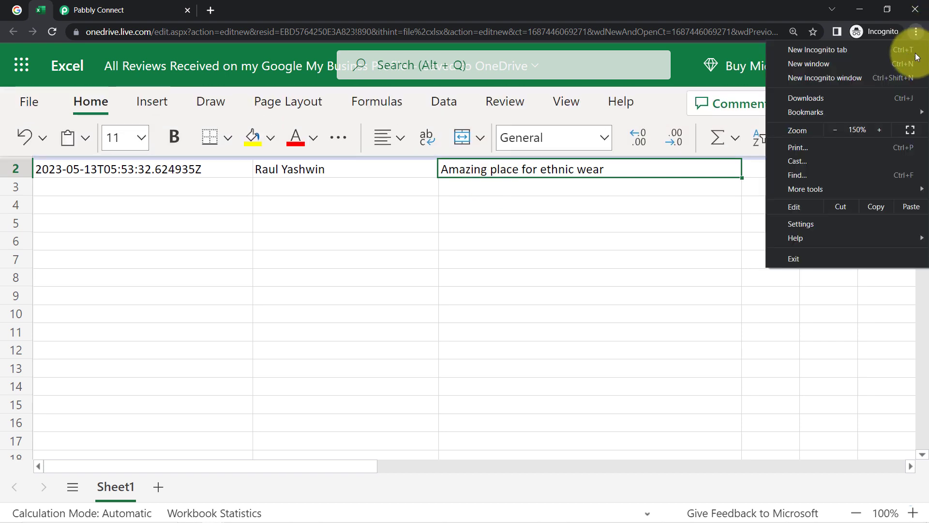
{"action": "left_click", "coordinate": [879, 130]}
{"action": "left_click", "coordinate": [547, 274]}
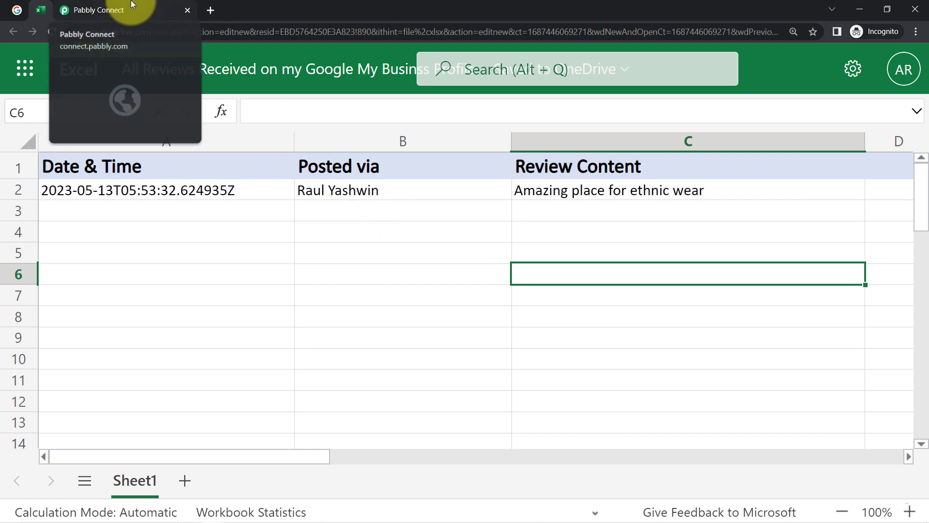
Compare the sheet's row 2 with the Google review, selecting column A and empty range A3:C9.
{"action": "left_click", "coordinate": [17, 10]}
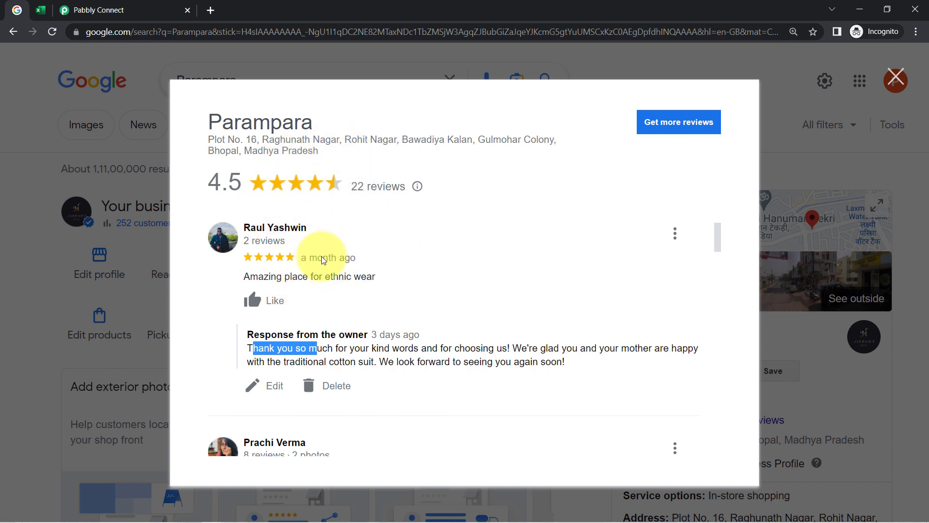
{"action": "left_click", "coordinate": [41, 10]}
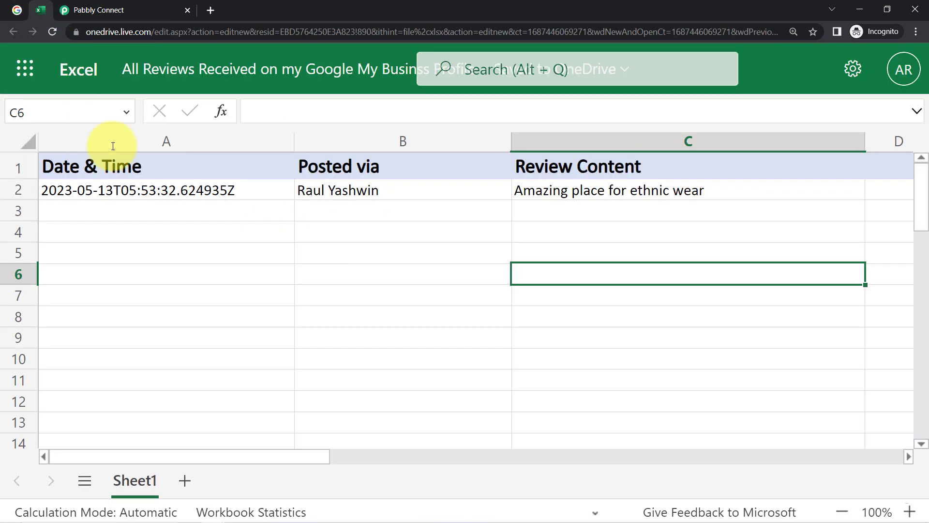
{"action": "left_click_drag", "start_coordinate": [164, 215], "coordinate": [536, 363]}
{"action": "left_click", "coordinate": [415, 282]}
{"action": "left_click", "coordinate": [167, 140]}
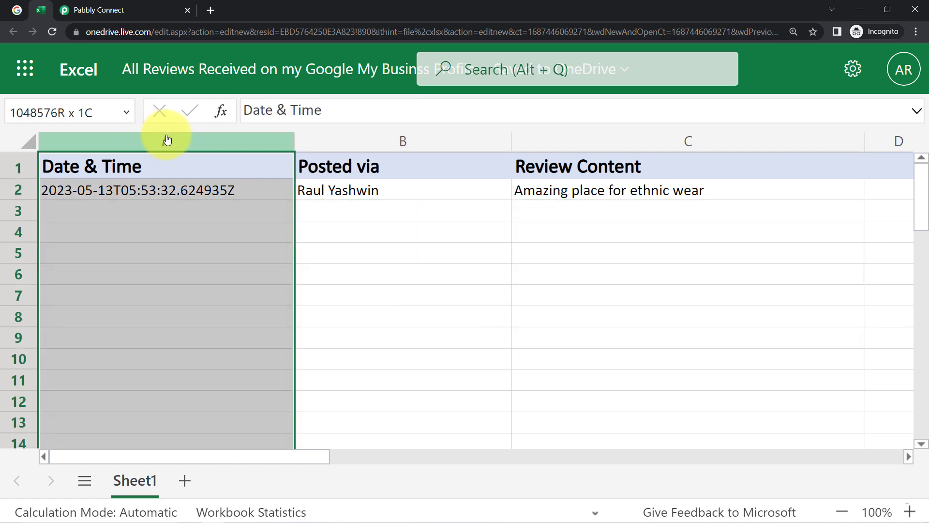
{"action": "left_click", "coordinate": [388, 290]}
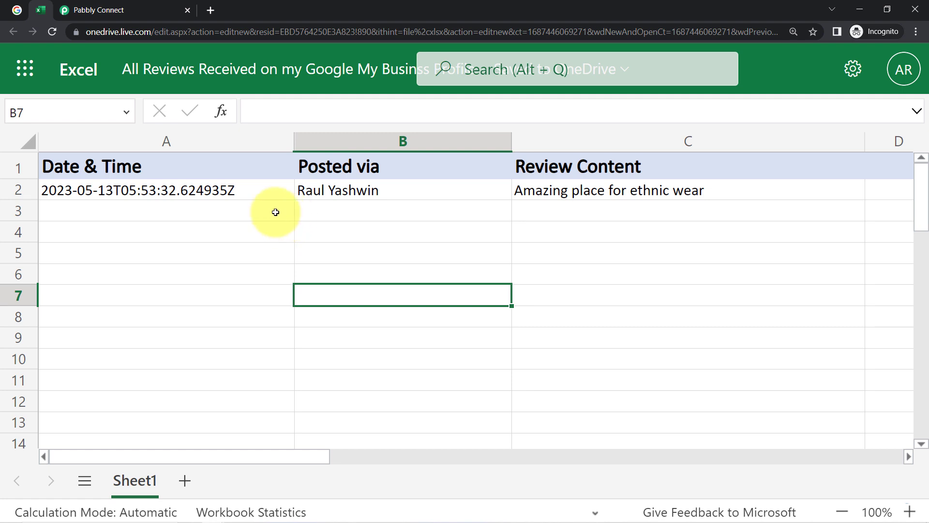
{"action": "left_click_drag", "start_coordinate": [275, 211], "coordinate": [553, 346]}
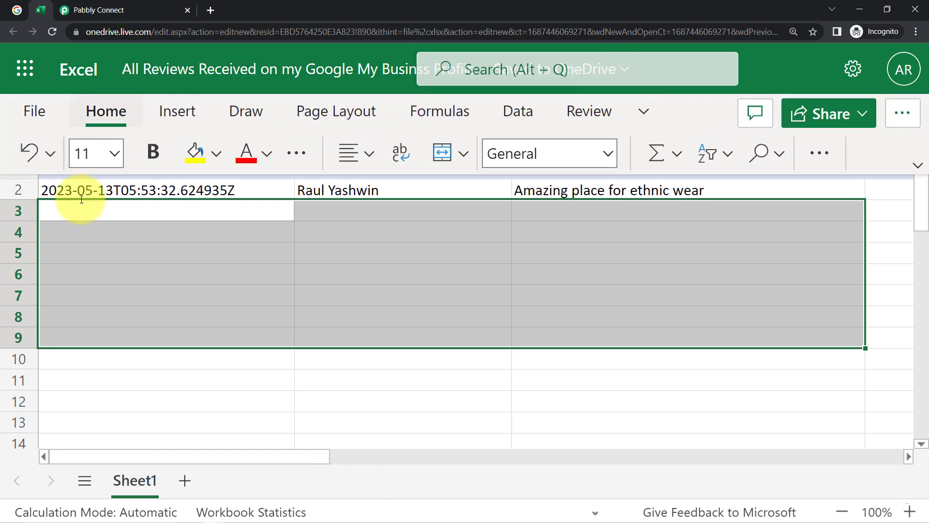
{"action": "left_click", "coordinate": [20, 13]}
{"action": "left_click", "coordinate": [40, 11]}
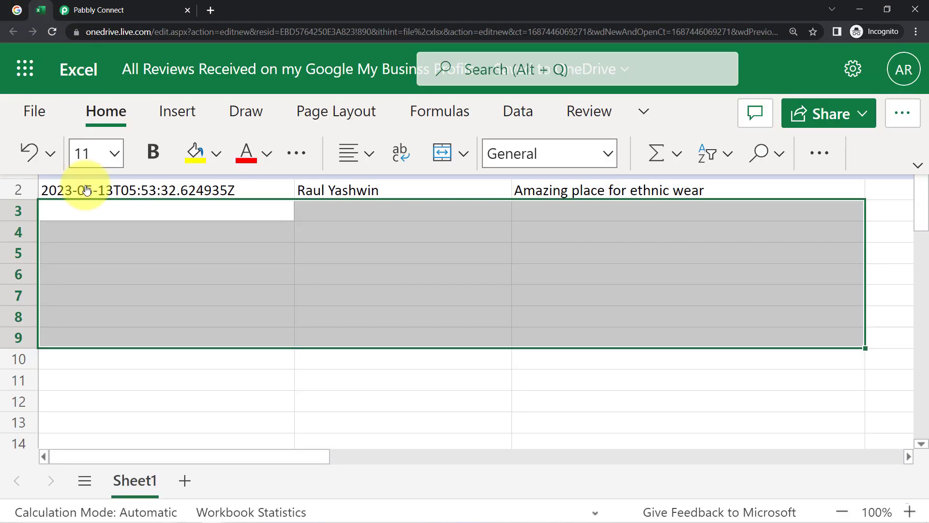
{"action": "left_click", "coordinate": [17, 9]}
Back in the Pabbly workflow, collapse the Google My Business trigger and Excel action cards.
{"action": "left_click", "coordinate": [96, 10]}
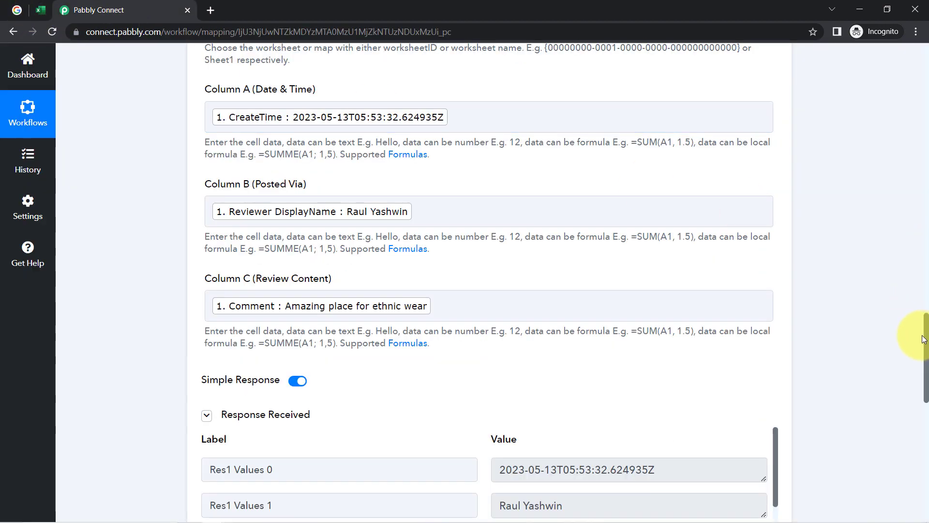
{"action": "left_click_drag", "start_coordinate": [926, 344], "coordinate": [919, 45]}
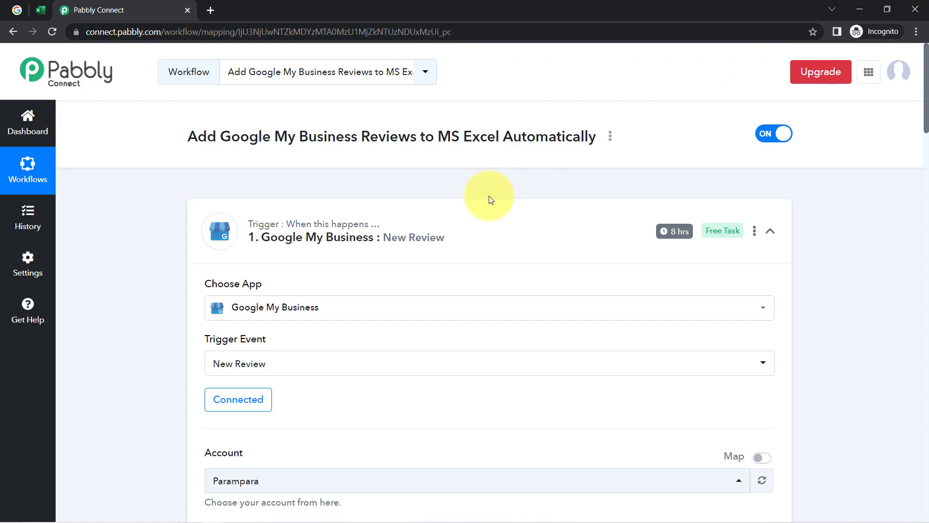
{"action": "left_click", "coordinate": [388, 232]}
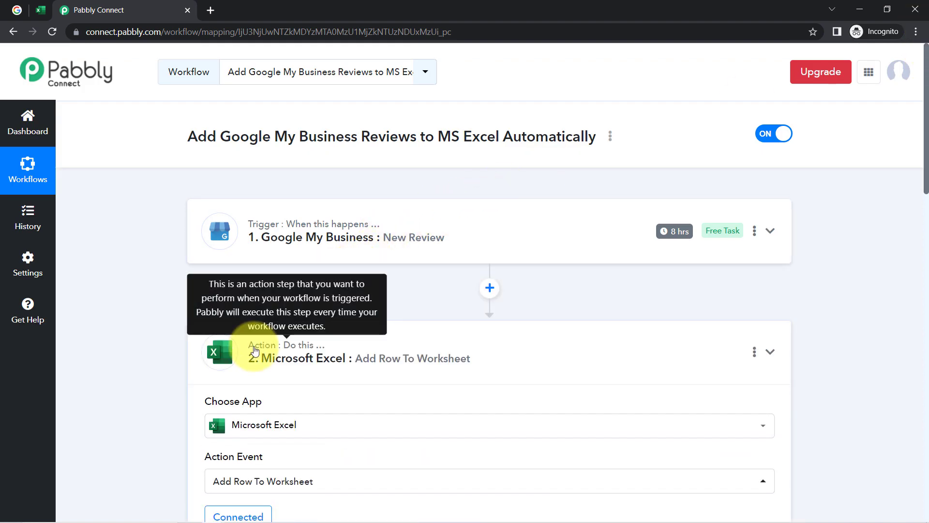
{"action": "left_click", "coordinate": [255, 350]}
{"action": "scroll", "coordinate": [326, 308], "scroll_direction": "down", "scroll_amount": 2}
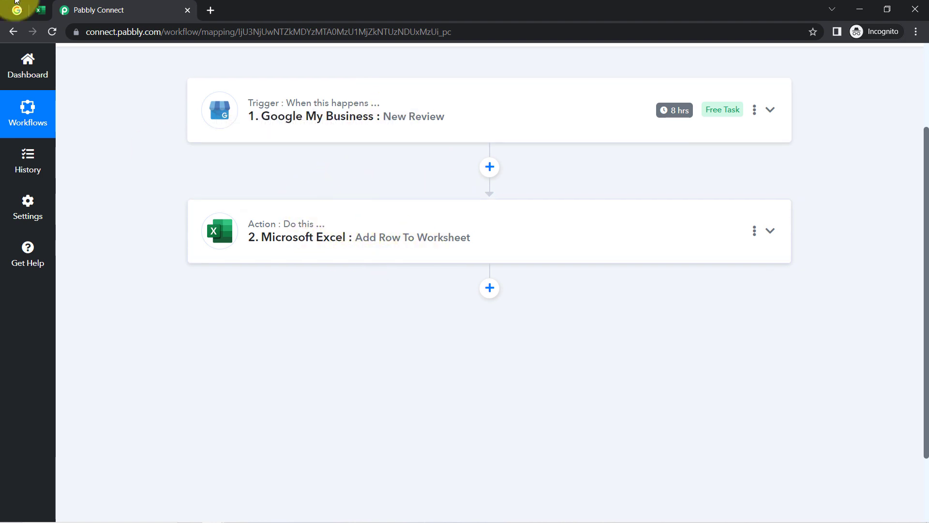
Clear the Excel range selection, then insert a new step between the trigger and Excel action.
{"action": "left_click", "coordinate": [40, 10]}
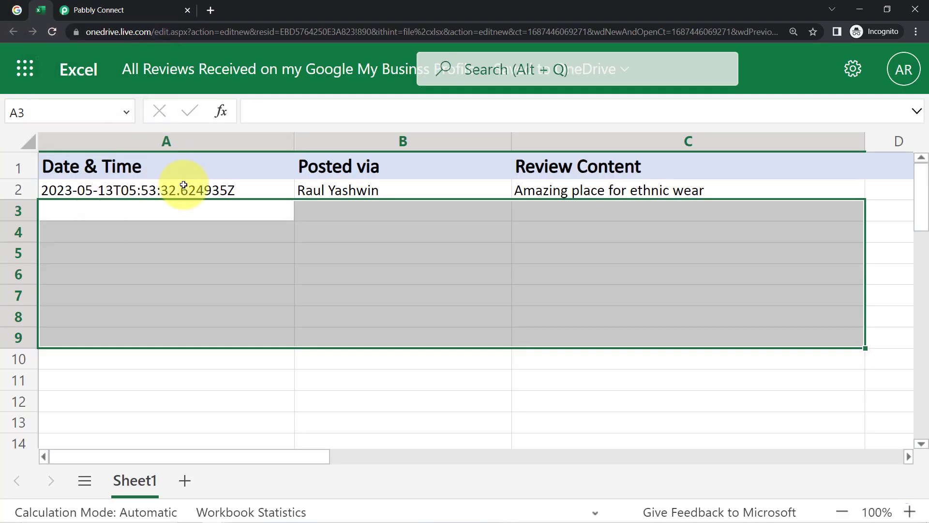
{"action": "left_click", "coordinate": [152, 249]}
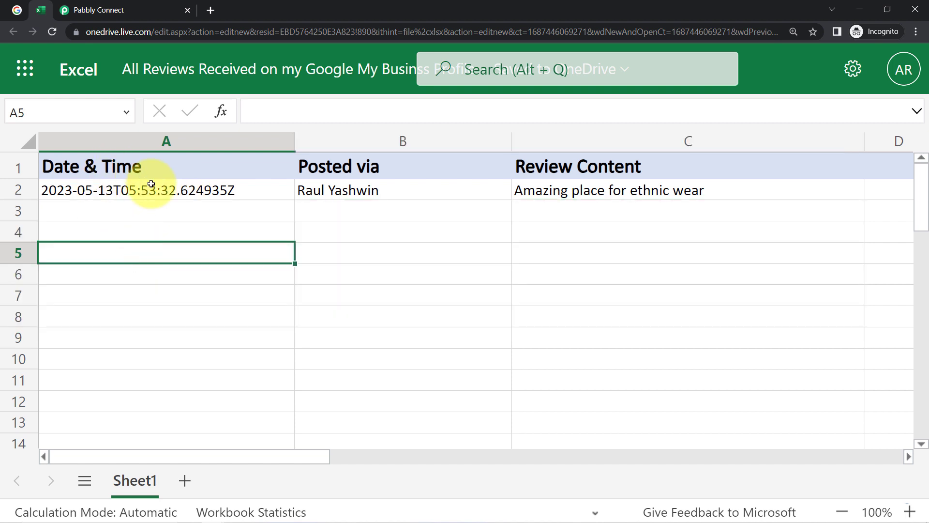
{"action": "left_click", "coordinate": [92, 10]}
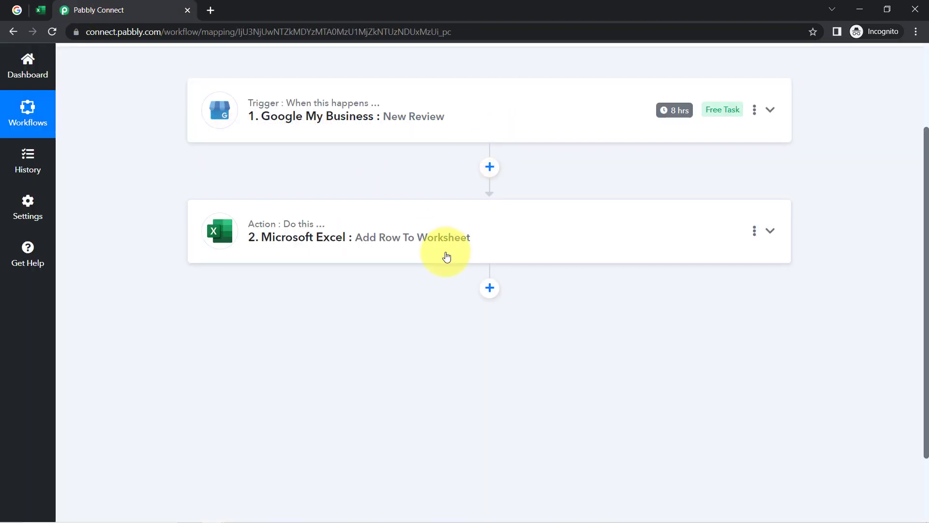
{"action": "left_click", "coordinate": [488, 168]}
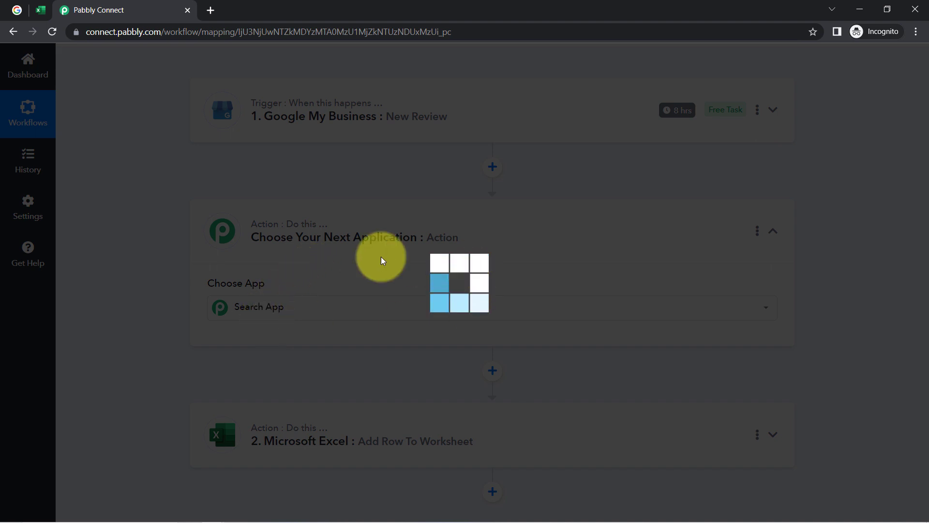
Make the new step Date/Time Formatter by Pabbly with Format Date with Time Zone, and connect it.
{"action": "left_click", "coordinate": [269, 300]}
{"action": "type", "text": "date"}
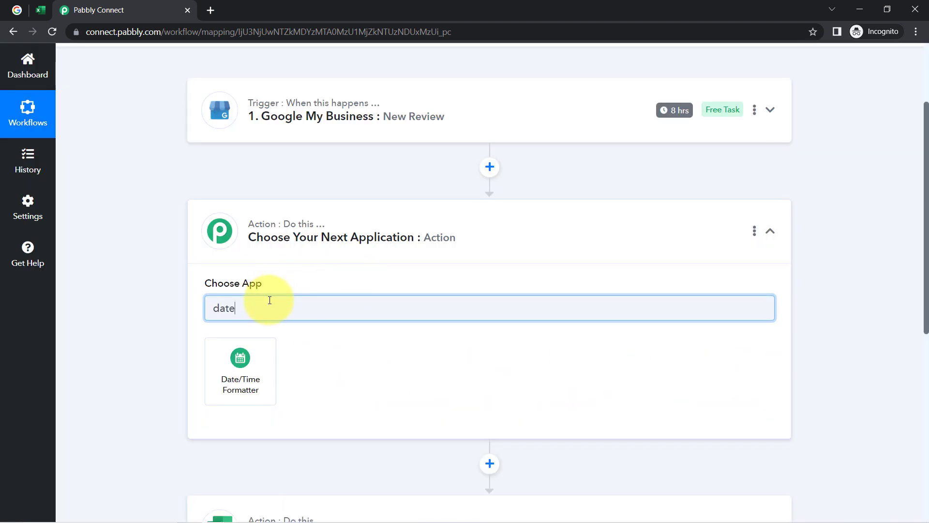
{"action": "left_click", "coordinate": [249, 357]}
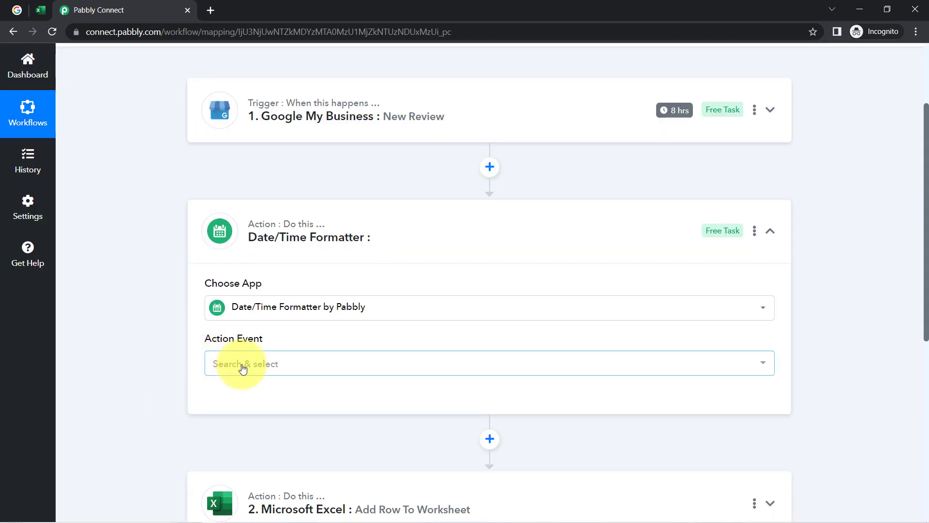
{"action": "left_click", "coordinate": [242, 368]}
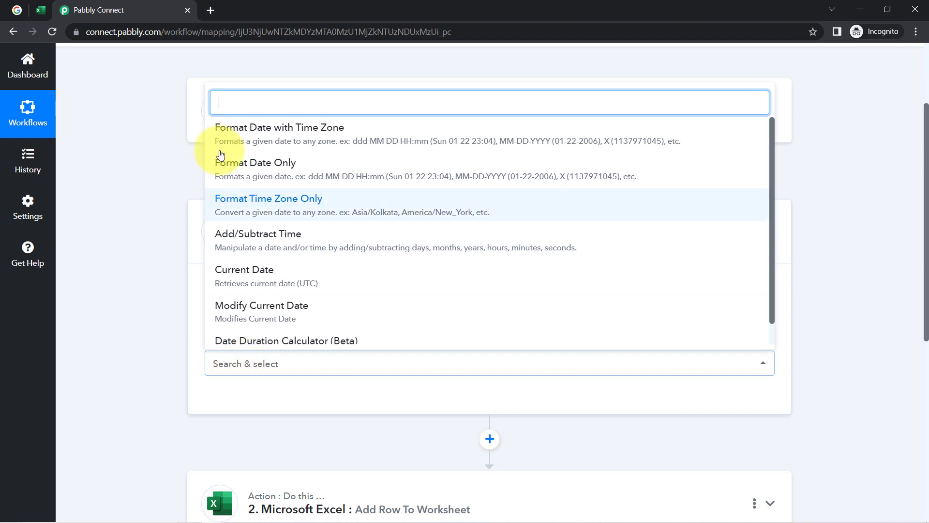
{"action": "left_click", "coordinate": [282, 132]}
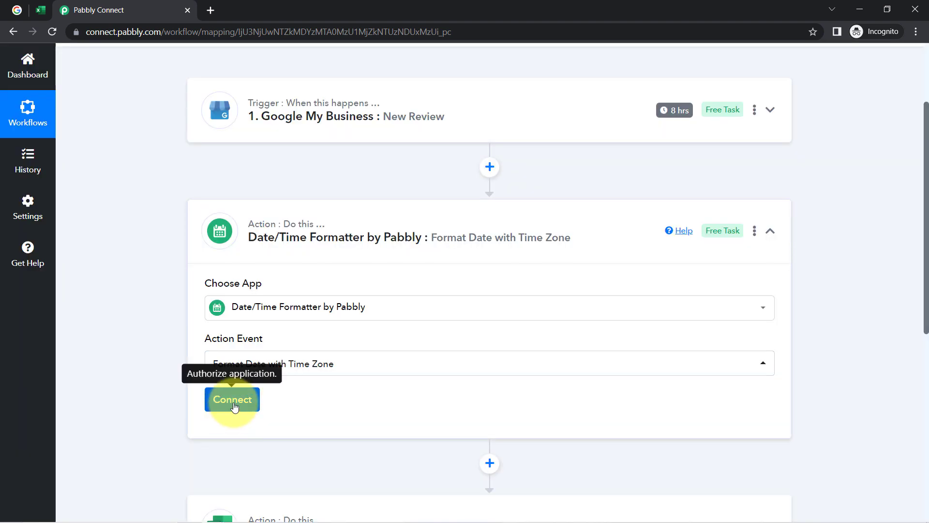
{"action": "left_click", "coordinate": [234, 404]}
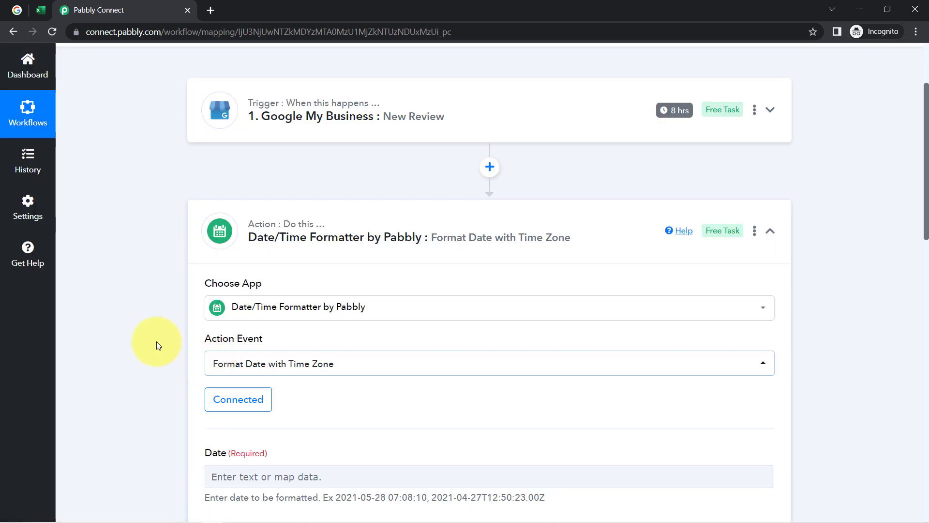
Map the formatter's Date field to the review's 1. CreateTime value.
{"action": "scroll", "coordinate": [157, 338], "scroll_direction": "down", "scroll_amount": 10}
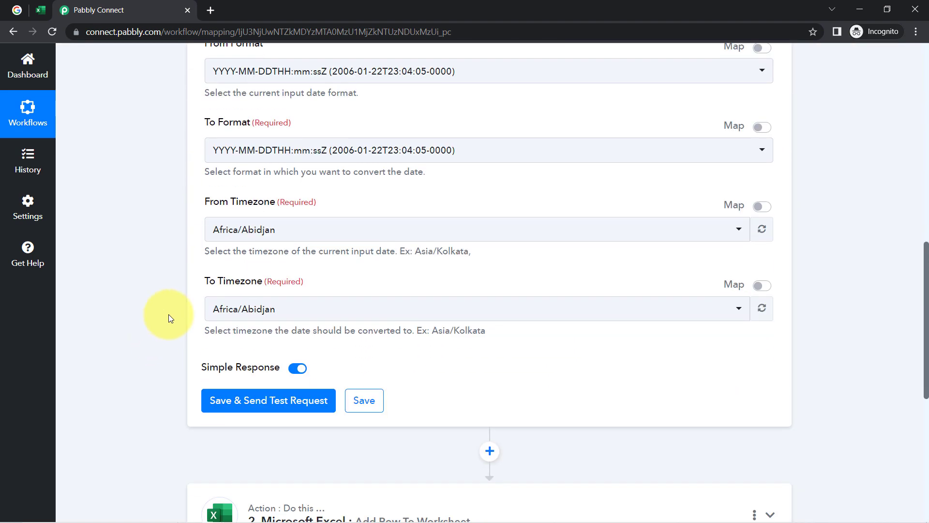
{"action": "scroll", "coordinate": [168, 314], "scroll_direction": "up", "scroll_amount": 10}
{"action": "scroll", "coordinate": [216, 285], "scroll_direction": "down", "scroll_amount": 3}
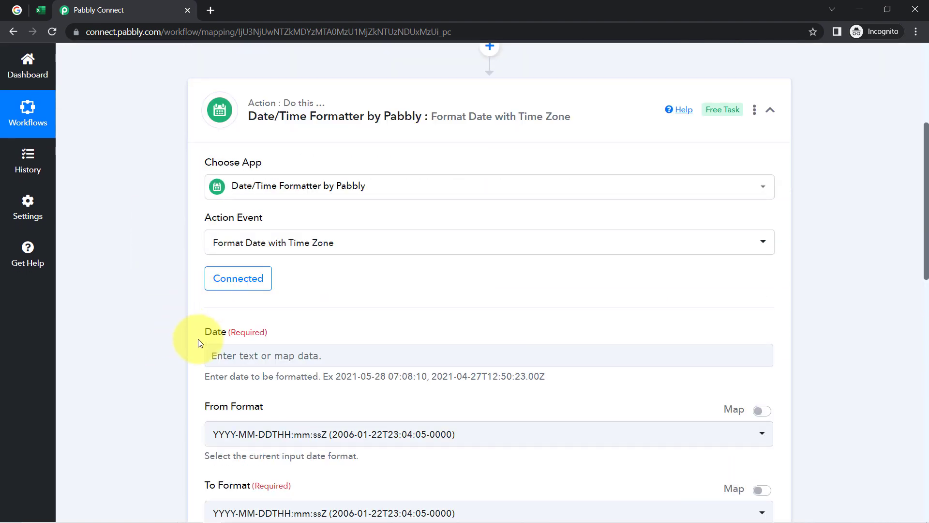
{"action": "left_click", "coordinate": [254, 357]}
{"action": "left_click", "coordinate": [239, 409]}
{"action": "type", "text": "cre"}
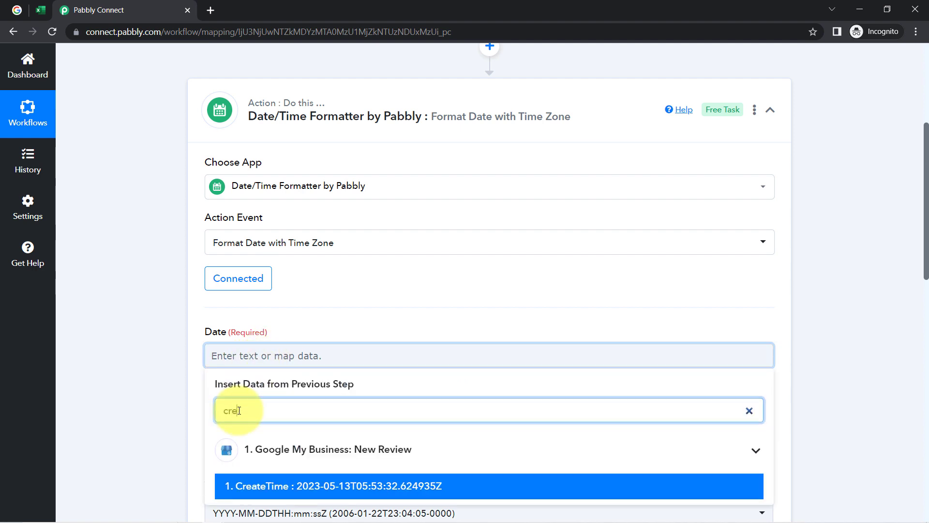
{"action": "type", "text": "at"}
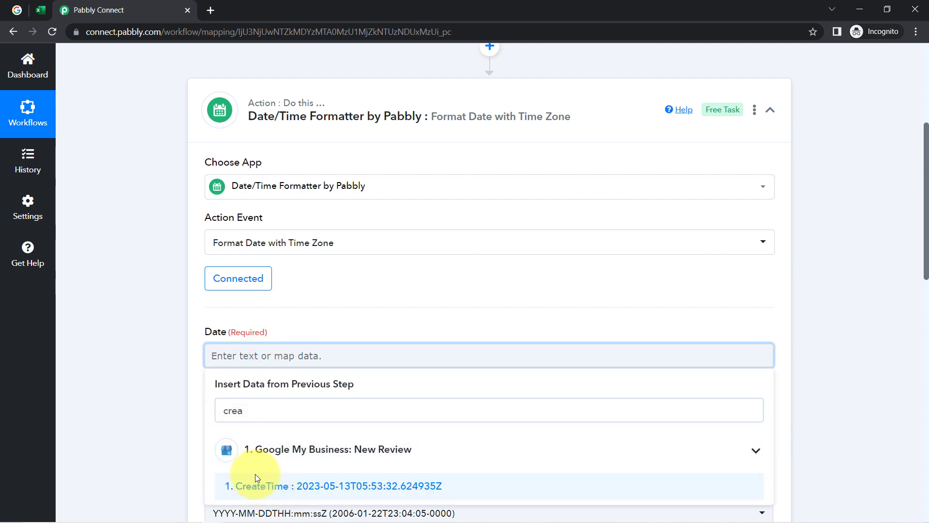
{"action": "left_click", "coordinate": [255, 481]}
{"action": "left_click", "coordinate": [181, 388]}
Keep the From Format, set To Format to YYYY-MM-DD HH:mm:ss, and save with a test request.
{"action": "scroll", "coordinate": [189, 334], "scroll_direction": "down", "scroll_amount": 5}
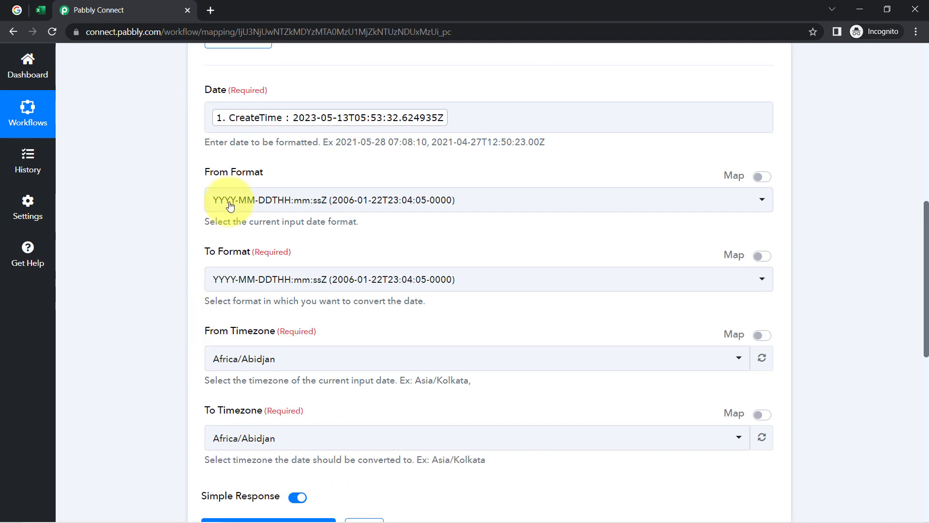
{"action": "left_click", "coordinate": [230, 205]}
{"action": "left_click", "coordinate": [229, 205]}
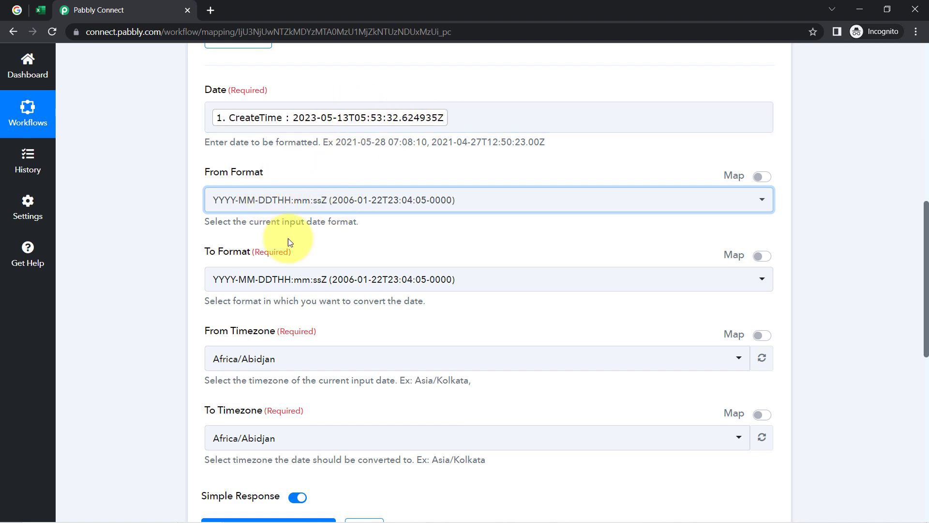
{"action": "left_click", "coordinate": [229, 289]}
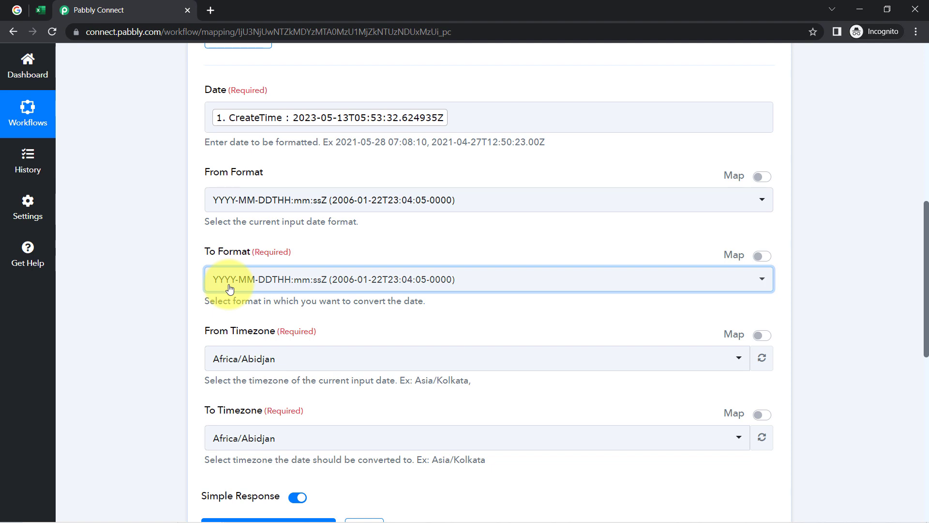
{"action": "left_click", "coordinate": [229, 289]}
{"action": "scroll", "coordinate": [127, 234], "scroll_direction": "down", "scroll_amount": 4}
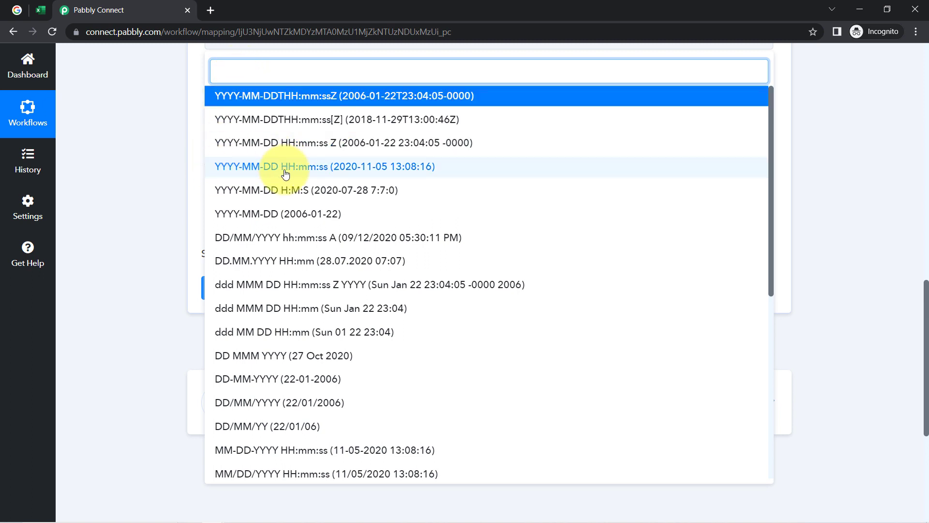
{"action": "left_click", "coordinate": [300, 167]}
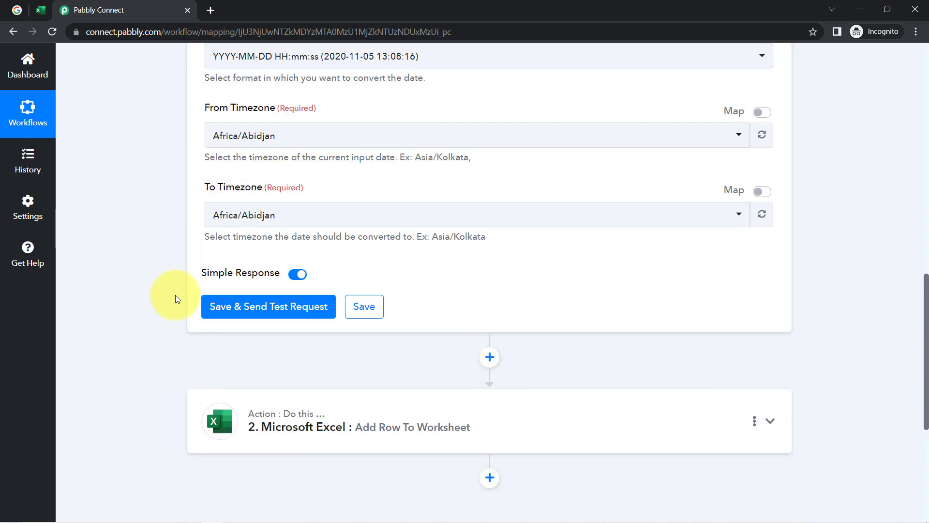
{"action": "left_click", "coordinate": [228, 310]}
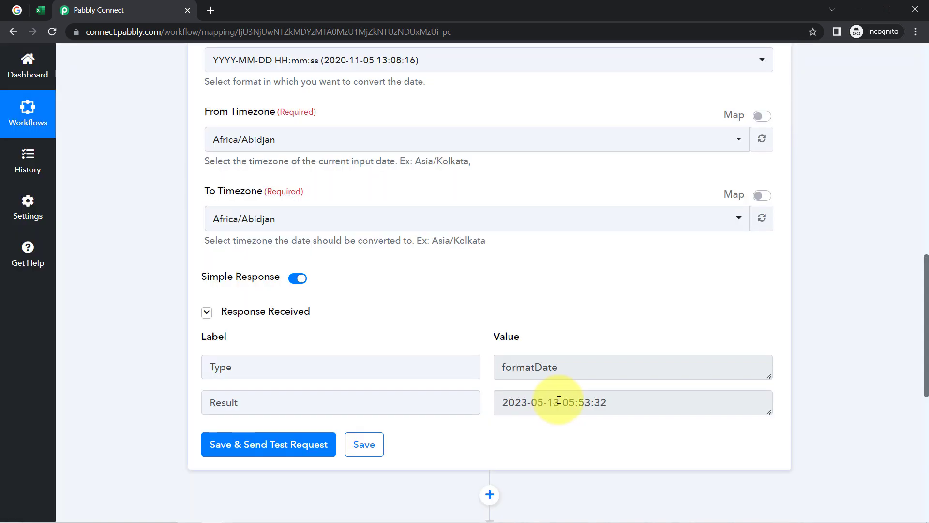
{"action": "left_click_drag", "start_coordinate": [560, 402], "coordinate": [606, 402]}
{"action": "scroll", "coordinate": [132, 159], "scroll_direction": "up", "scroll_amount": 5}
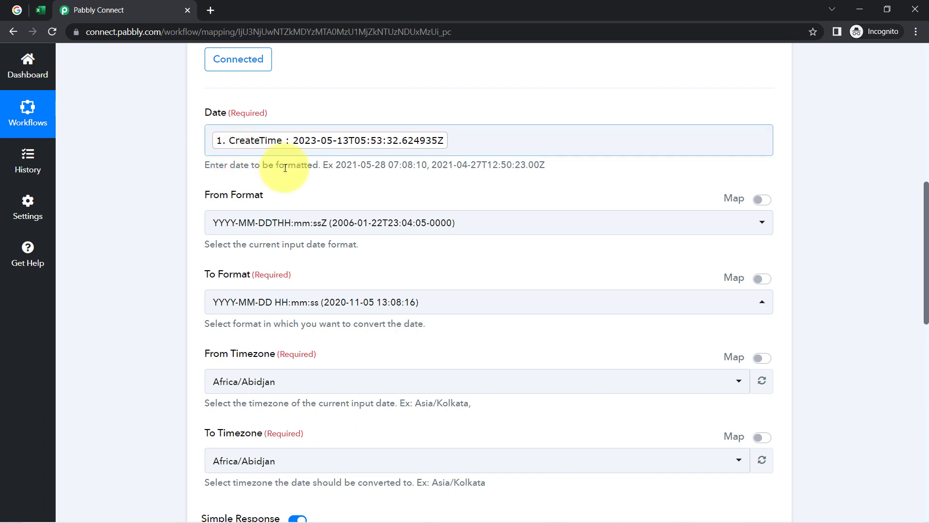
{"action": "left_click", "coordinate": [391, 140]}
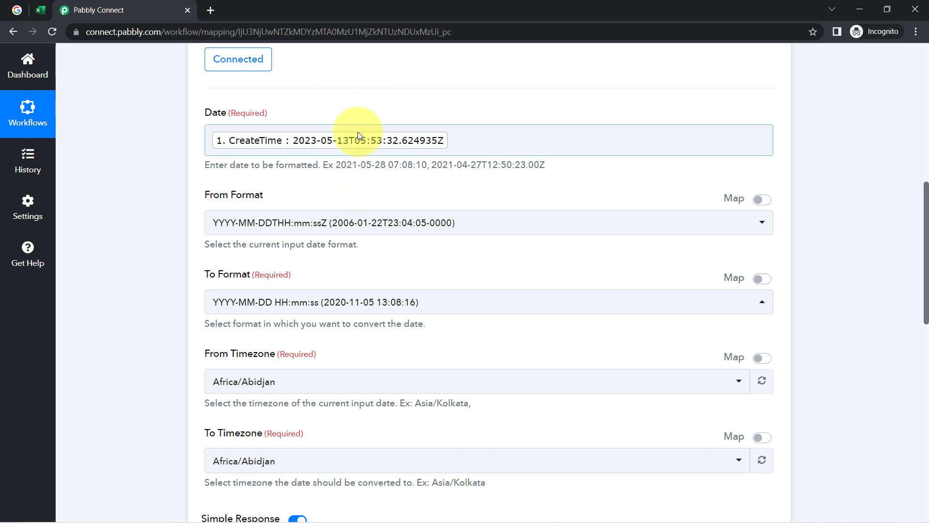
{"action": "scroll", "coordinate": [516, 253], "scroll_direction": "down", "scroll_amount": 10}
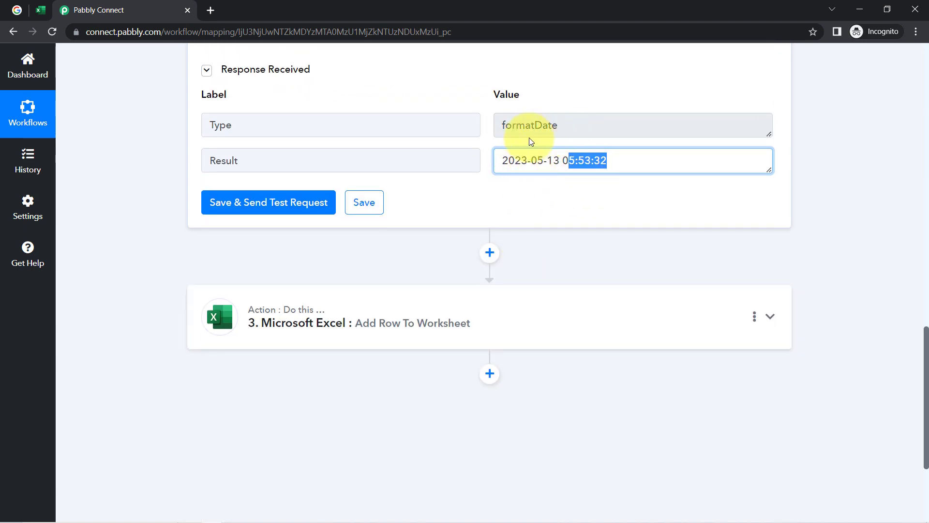
Review the Excel step and reviews sheet, then collapse the Date/Time Formatter and Excel steps.
{"action": "left_click", "coordinate": [290, 324]}
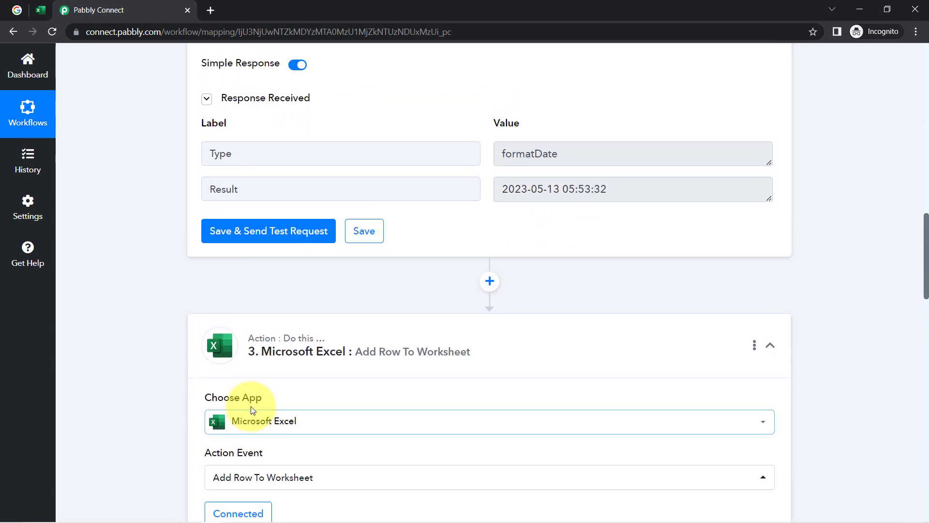
{"action": "scroll", "coordinate": [197, 431], "scroll_direction": "down", "scroll_amount": 10}
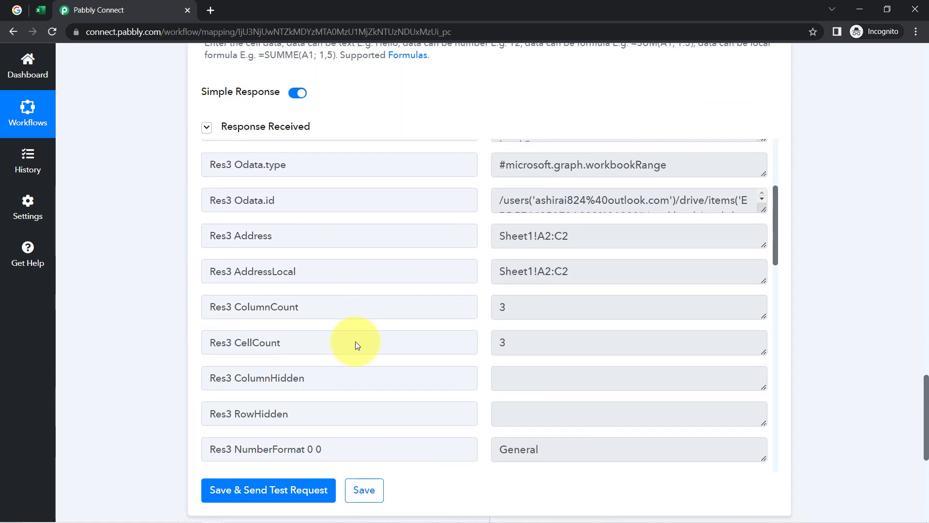
{"action": "scroll", "coordinate": [292, 213], "scroll_direction": "up", "scroll_amount": 15}
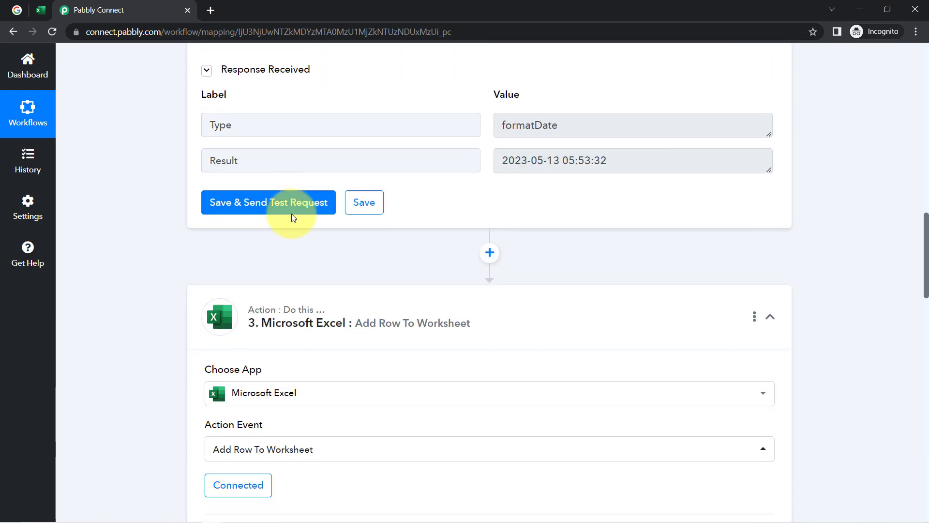
{"action": "left_click", "coordinate": [40, 10]}
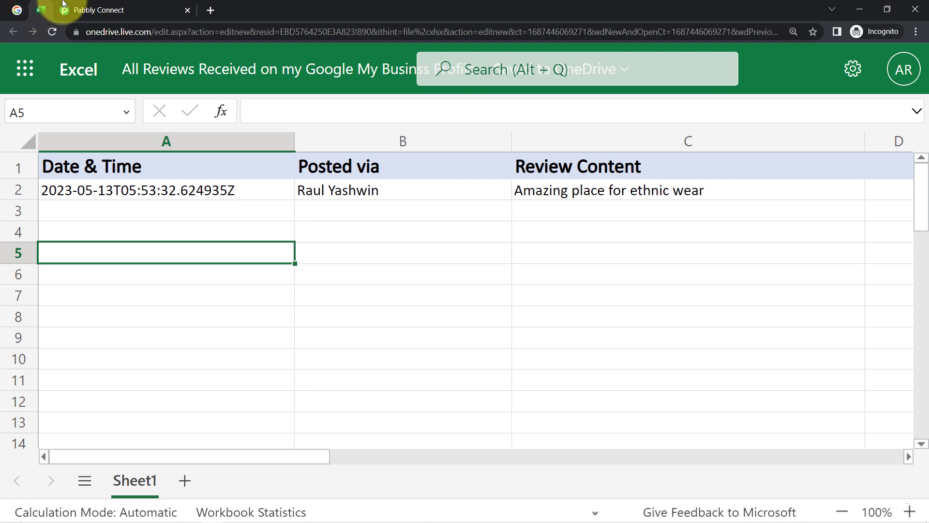
{"action": "left_click", "coordinate": [94, 5]}
{"action": "scroll", "coordinate": [128, 245], "scroll_direction": "up", "scroll_amount": 15}
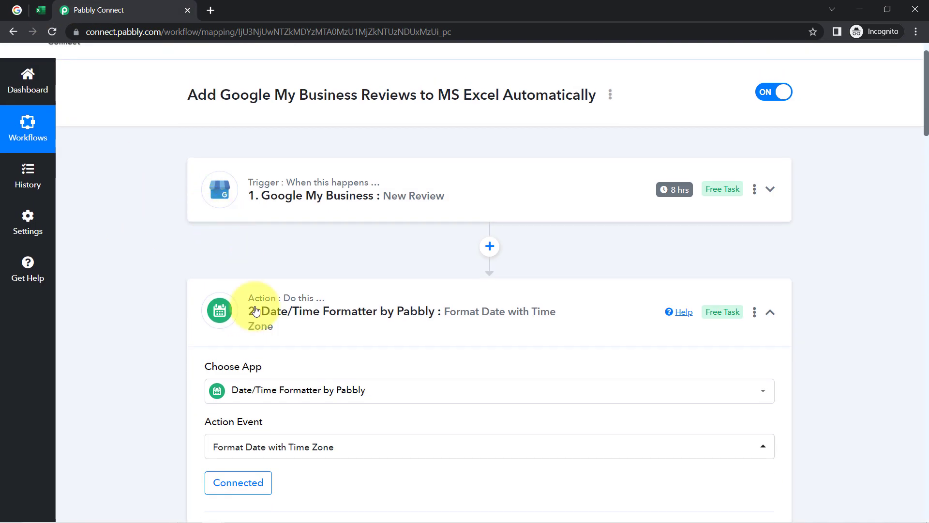
{"action": "left_click", "coordinate": [265, 337]}
{"action": "left_click", "coordinate": [272, 435]}
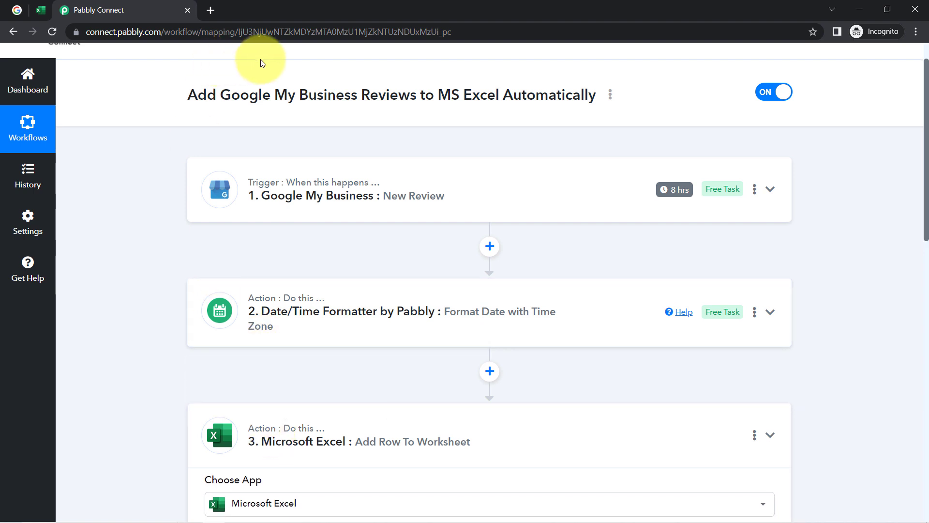
{"action": "left_click", "coordinate": [610, 94]}
{"action": "left_click", "coordinate": [530, 161]}
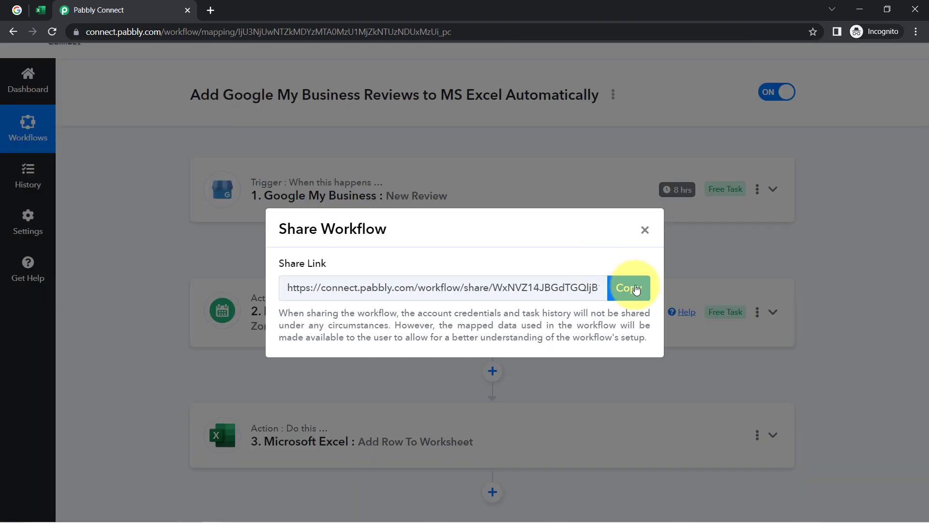
{"action": "left_click", "coordinate": [631, 286]}
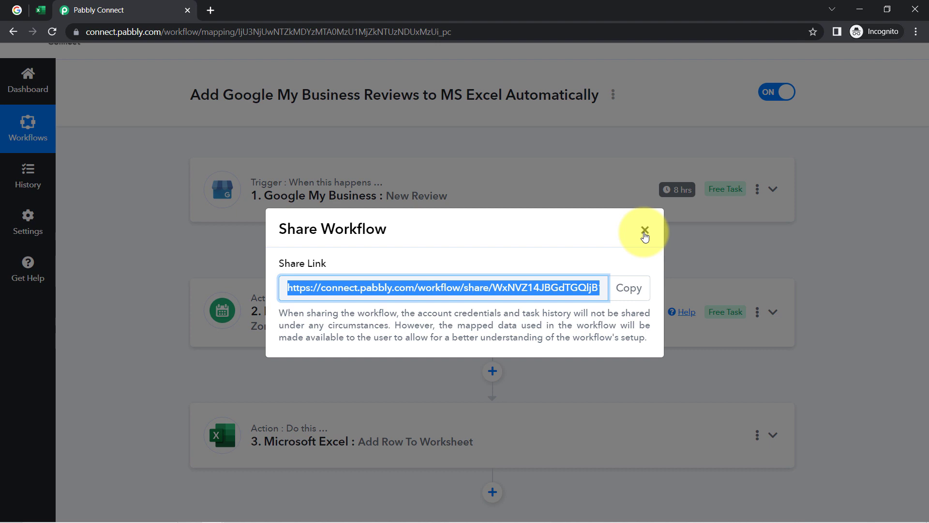
{"action": "left_click", "coordinate": [645, 231]}
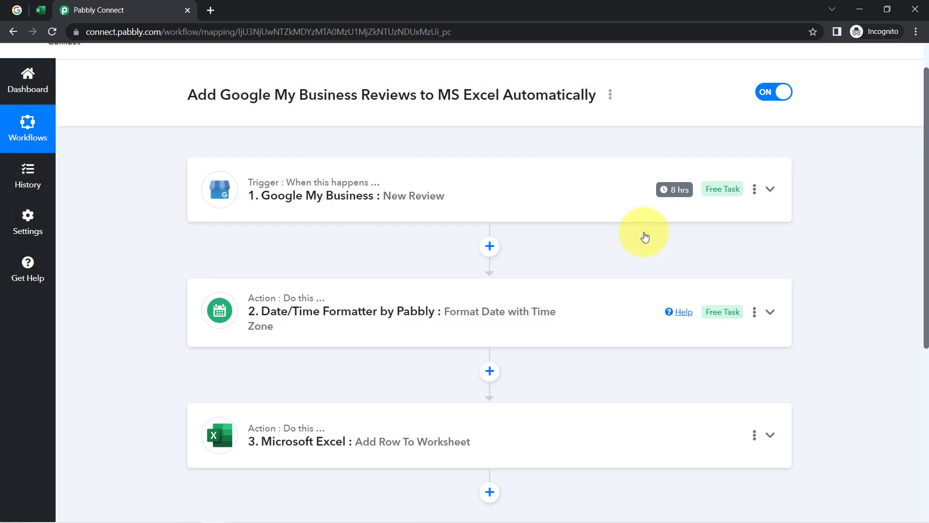